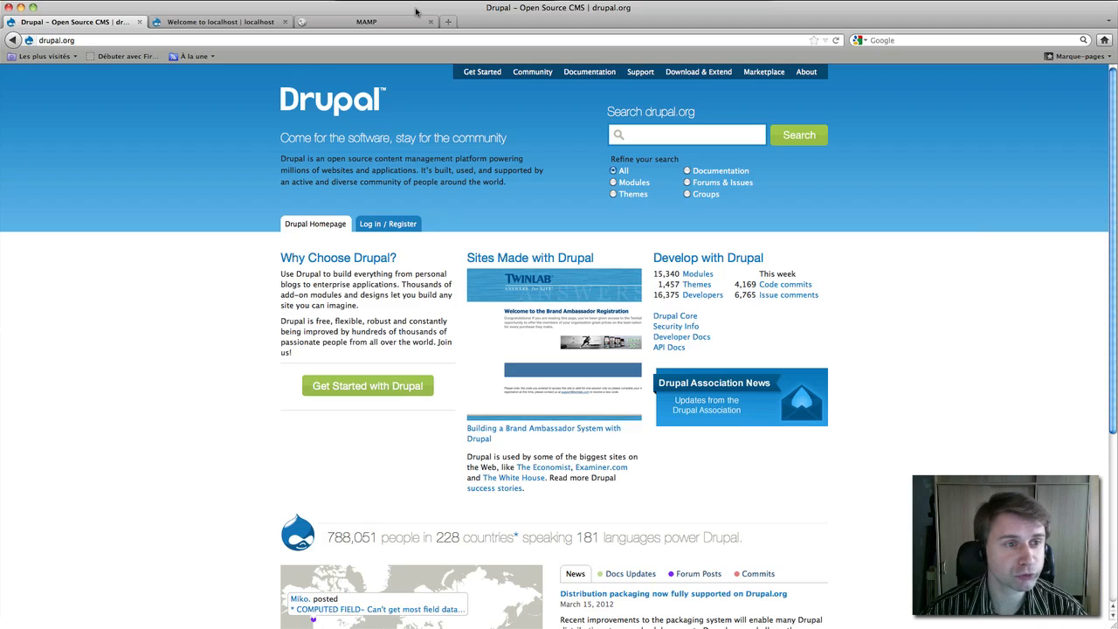
Search drupal.org for "demonstration", restricting the search to modules.
click(27, 41)
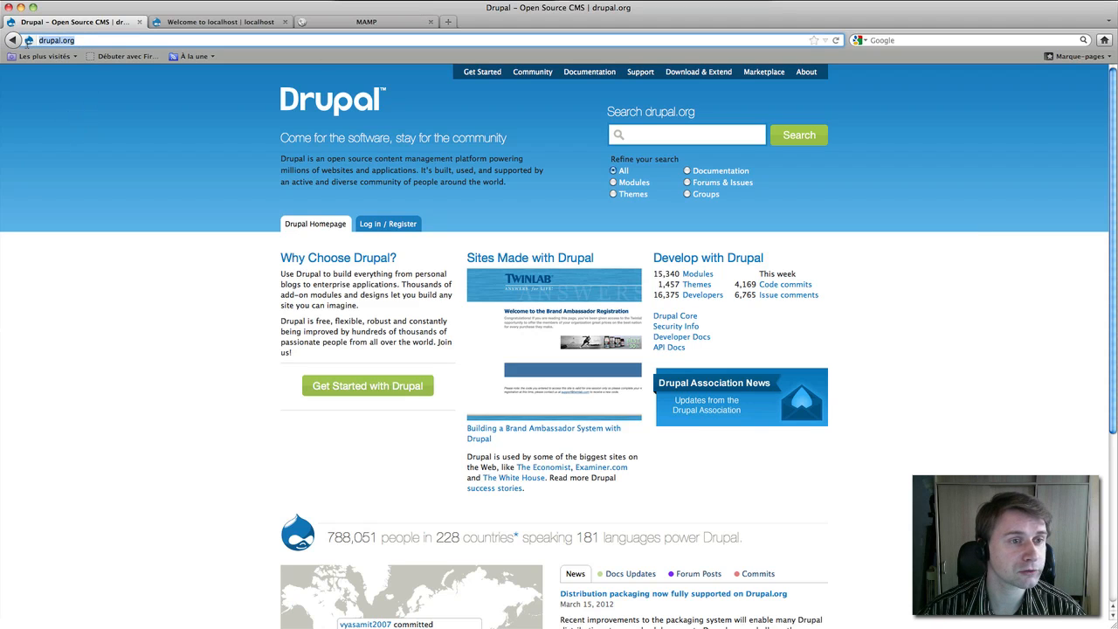
click(637, 189)
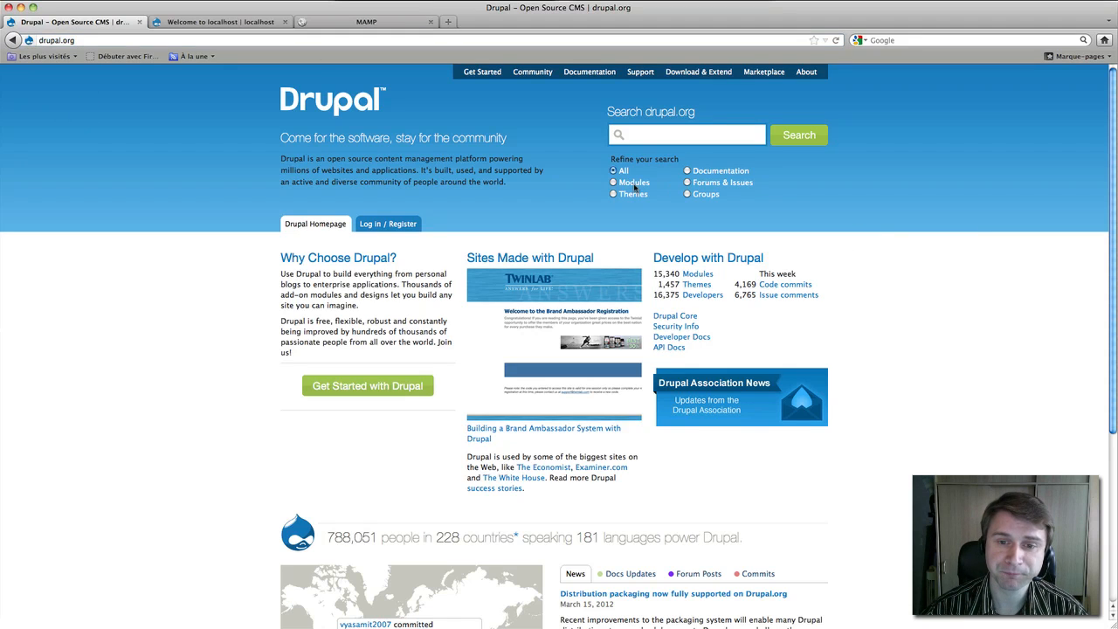
click(613, 183)
click(645, 133)
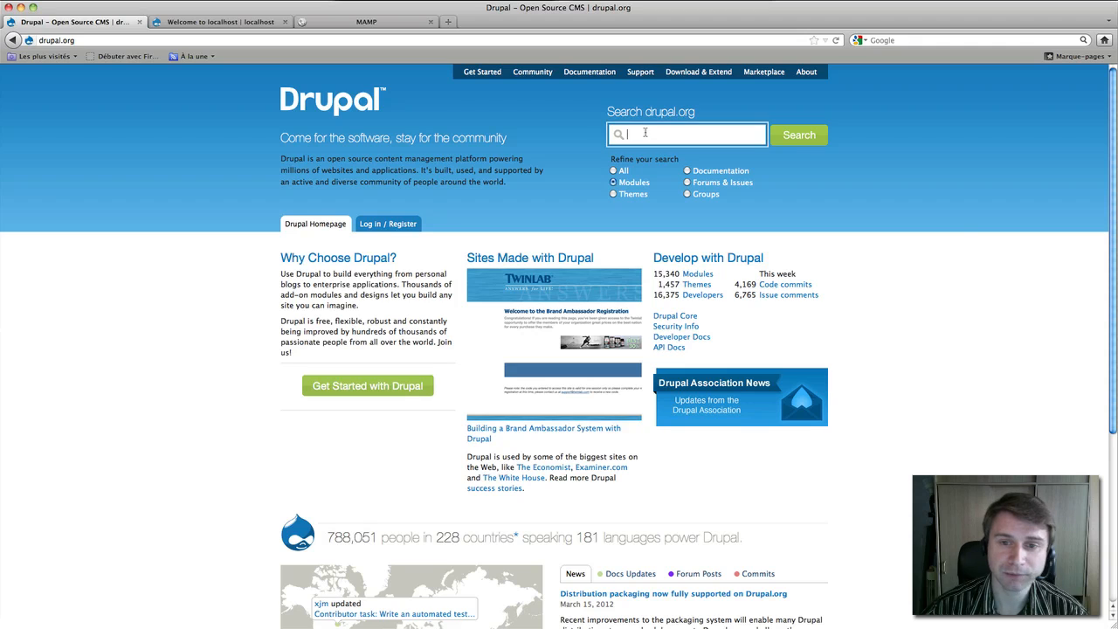
text(demontsra)
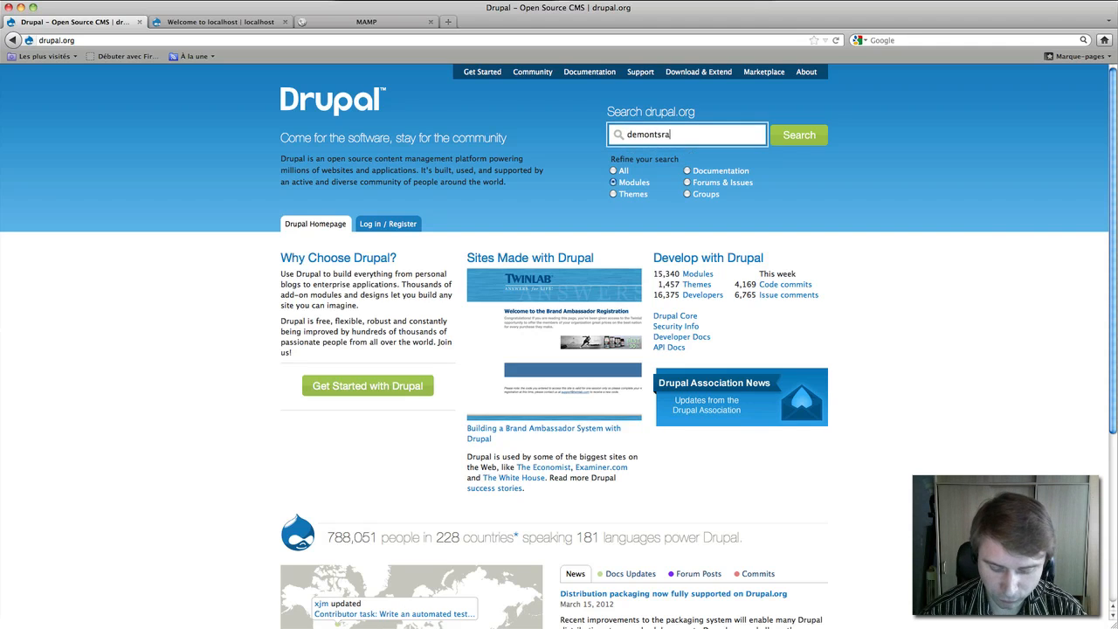
text(tion)
key(BackSpace)
key(BackSpace)
key(BackSpace)
key(BackSpace)
key(BackSpace)
key(BackSpace)
key(BackSpace)
key(BackSpace)
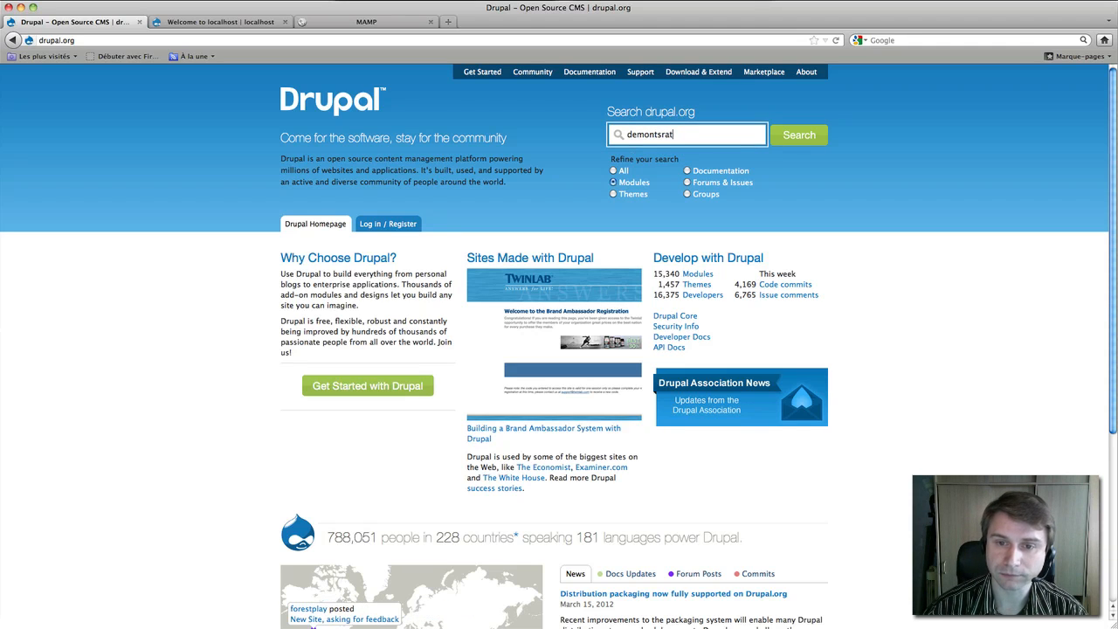
text(stration)
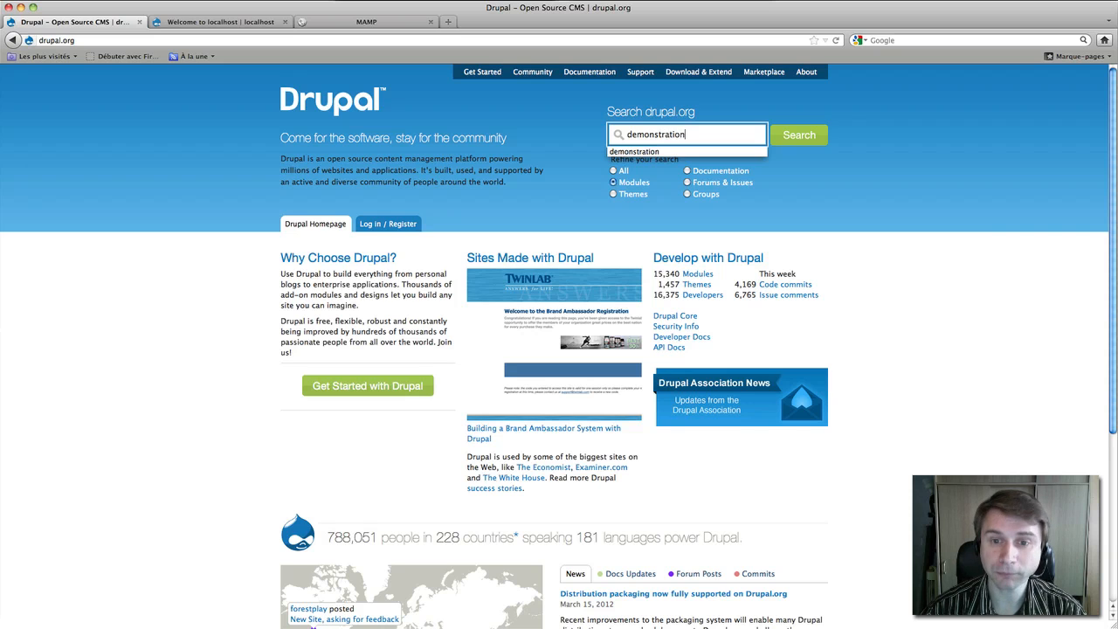
key(Return)
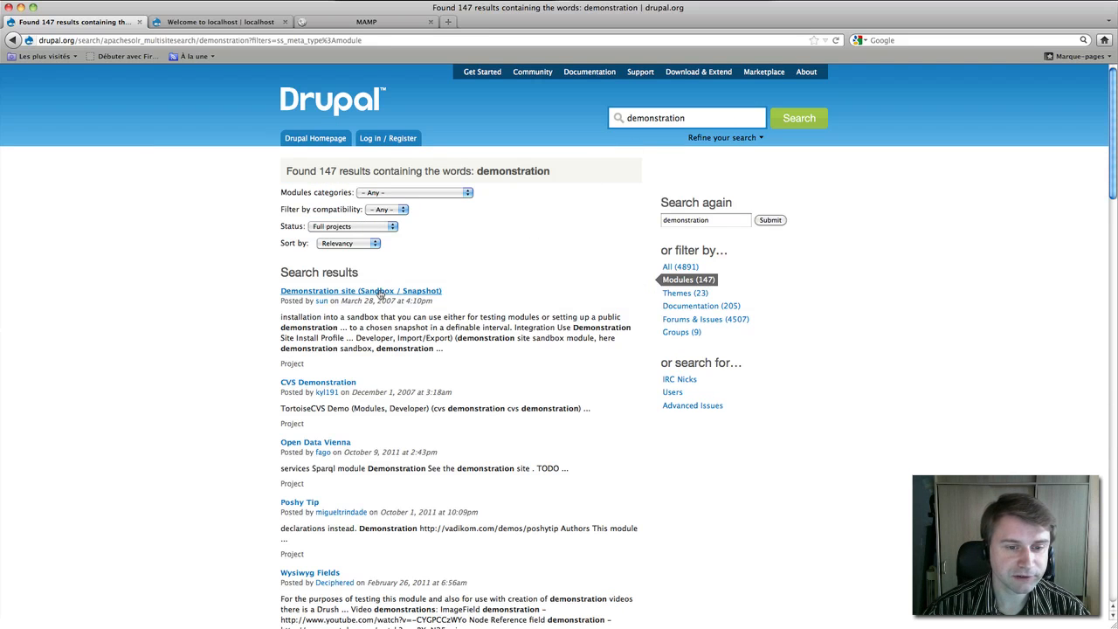
Open the Demonstration site (Sandbox / Snapshot) project and download the tar.gz archive of its recommended 7.x-1.0 release.
click(380, 292)
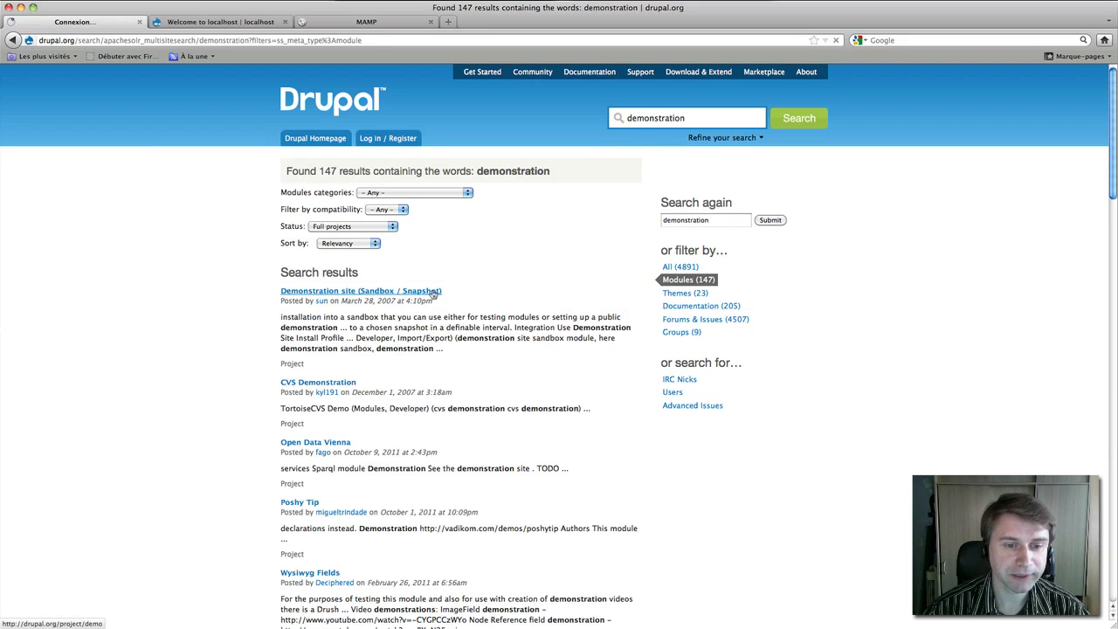
scroll(456, 372, down, 5)
scroll(456, 373, down, 3)
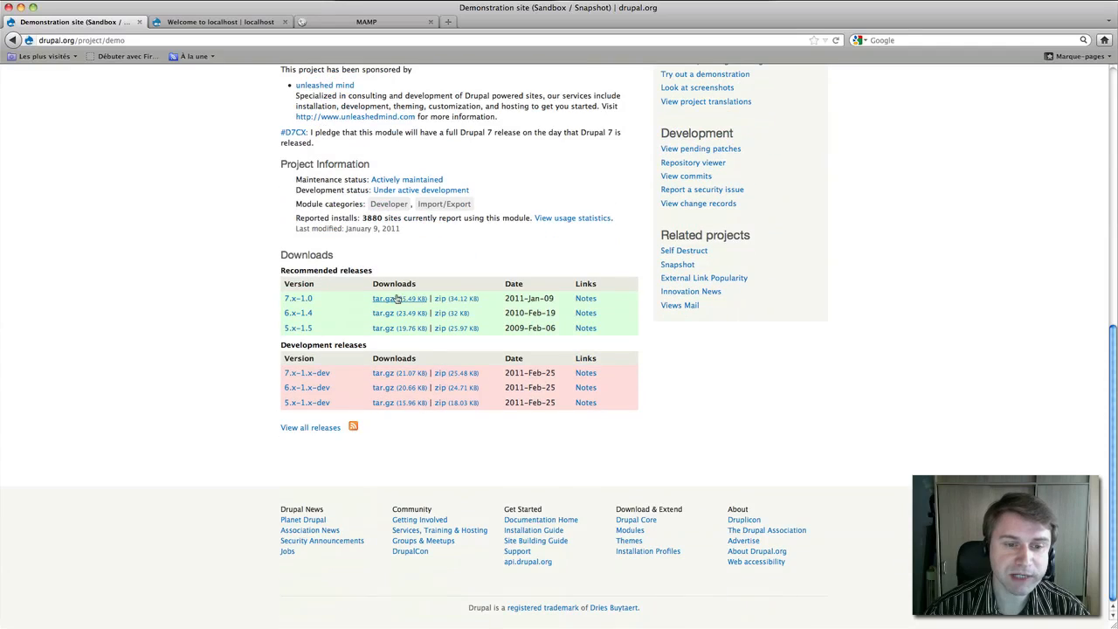
click(396, 299)
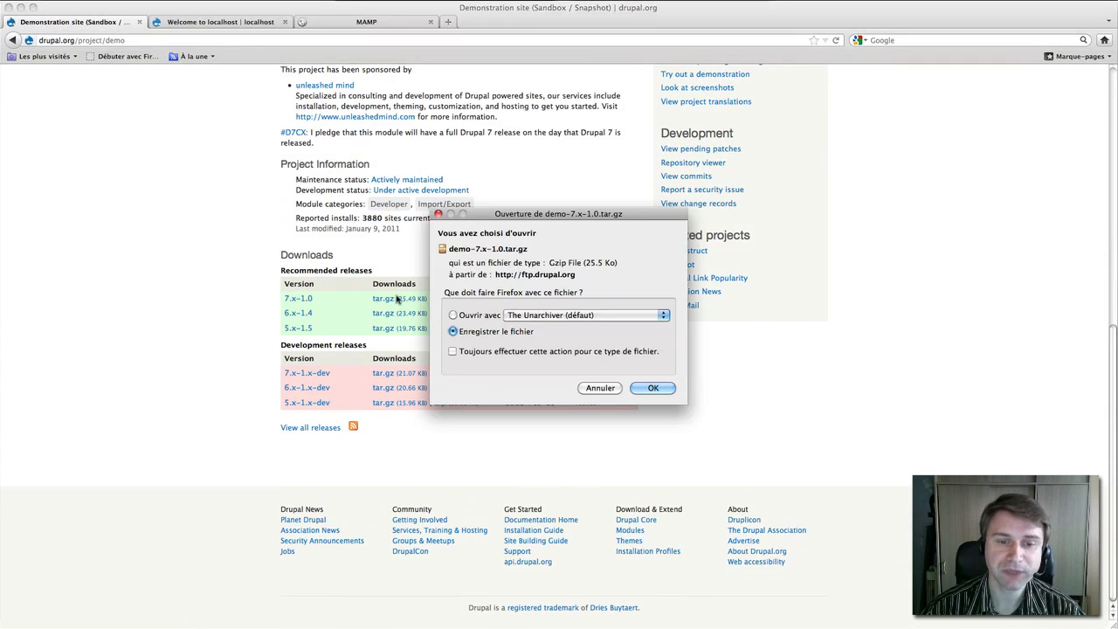
click(665, 386)
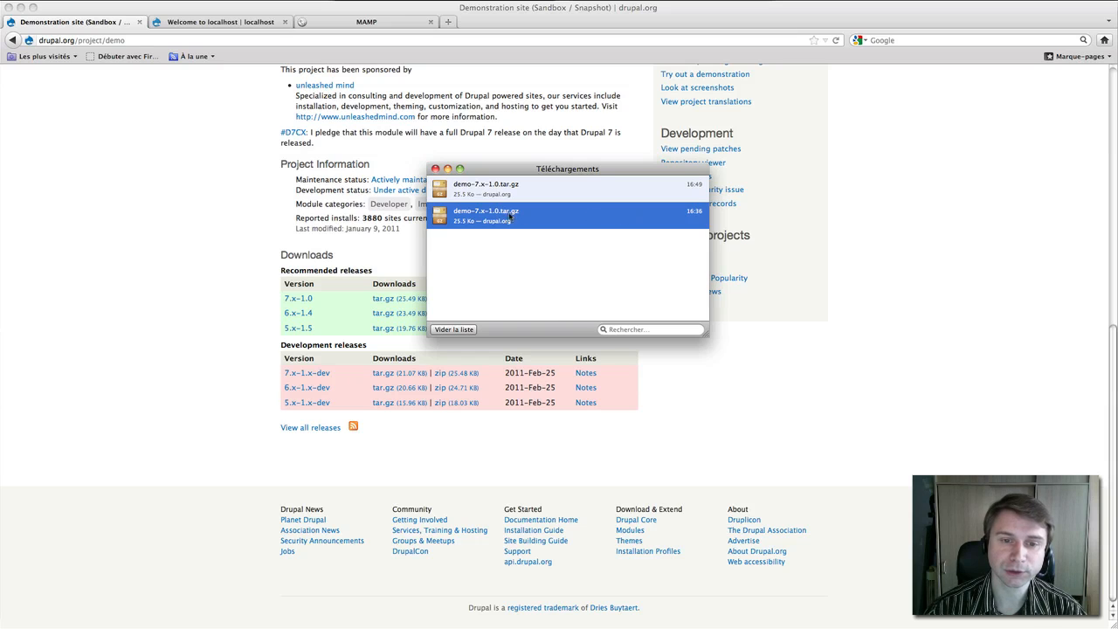
Show the downloaded demo-7.x-1.0.tar.gz in its folder and extract it, placing the extracted folder's window beside the site's folder.
right_click(501, 216)
click(568, 235)
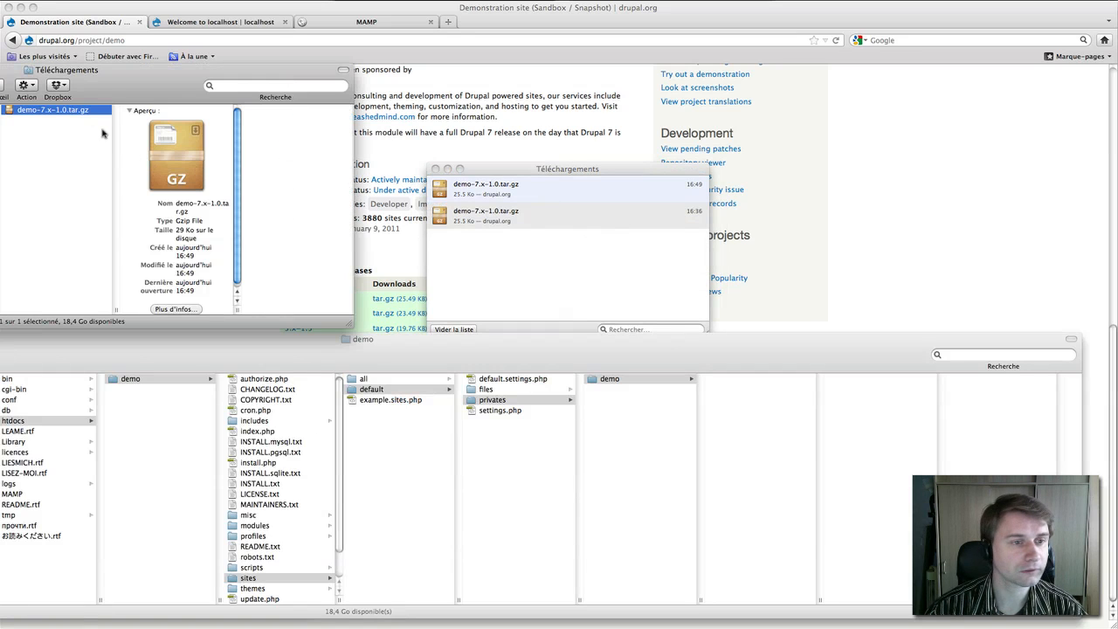
drag(82, 112, 78, 113)
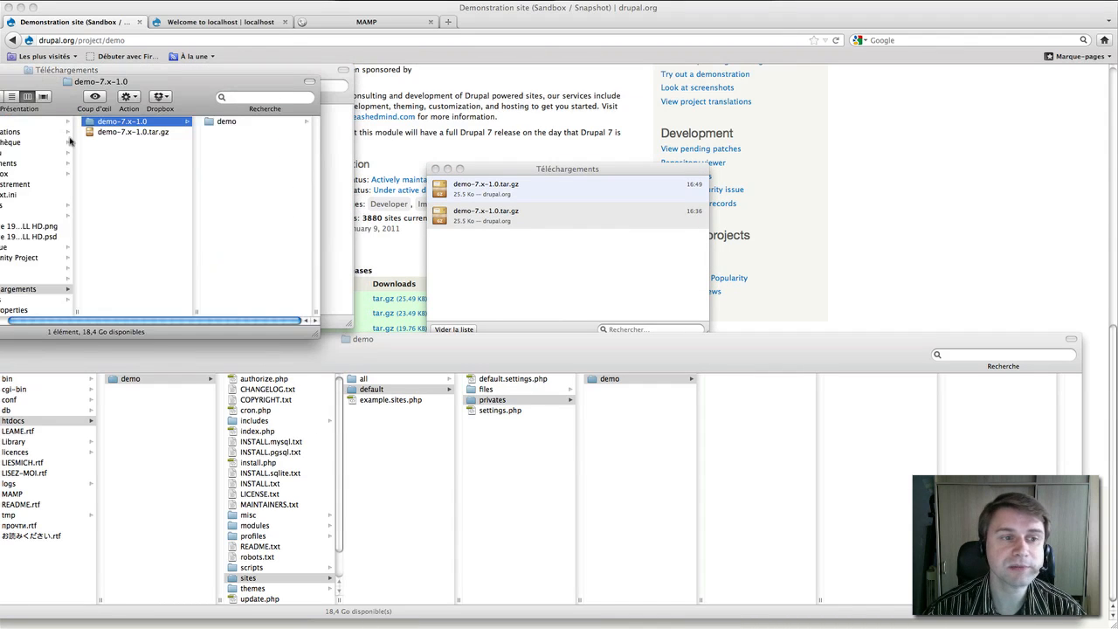
drag(204, 76, 128, 91)
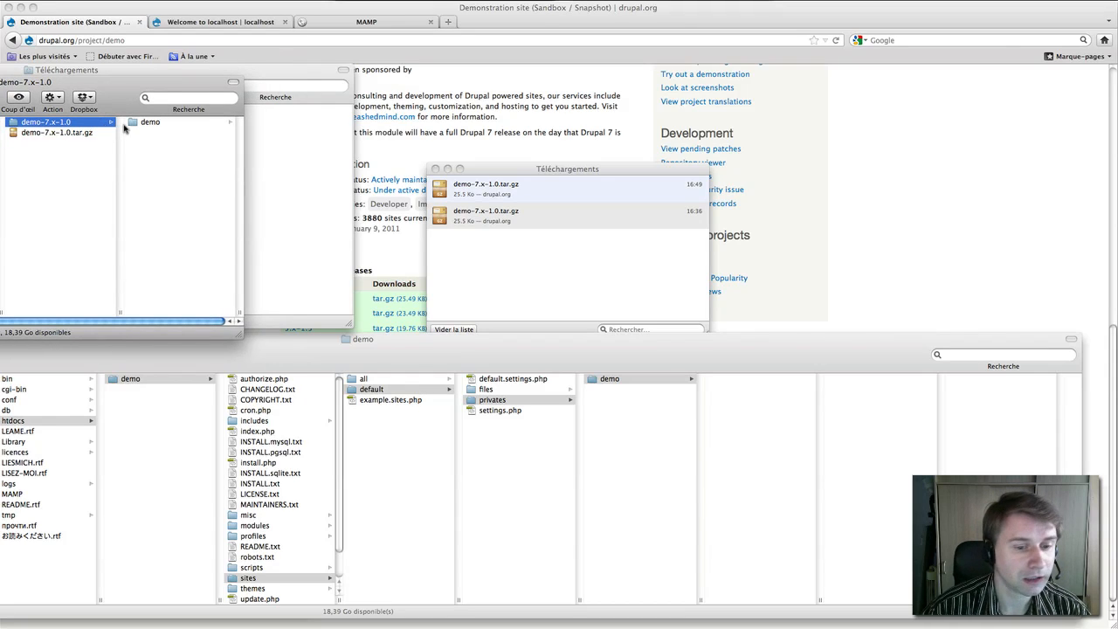
Browse the site's sites/all/modules/demo folder to check the module's files.
click(384, 379)
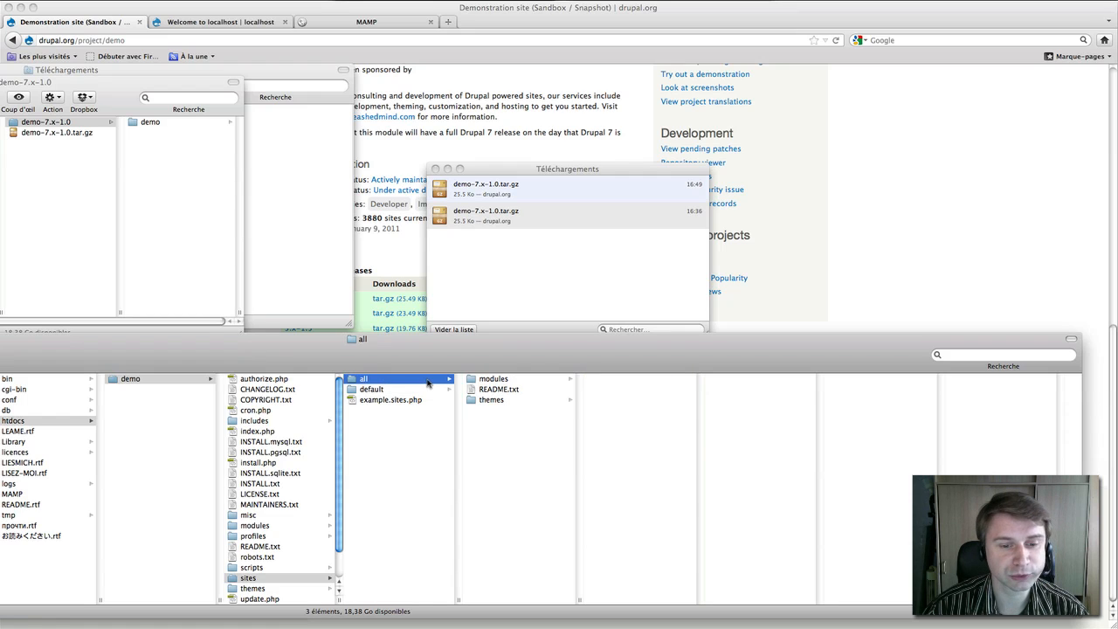
click(483, 379)
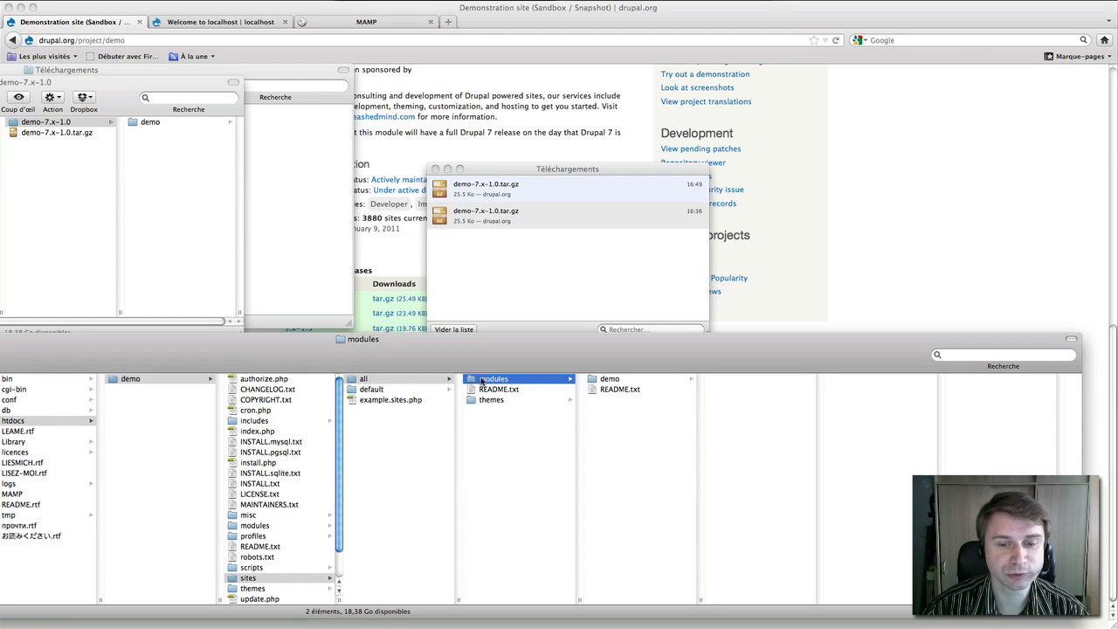
click(599, 383)
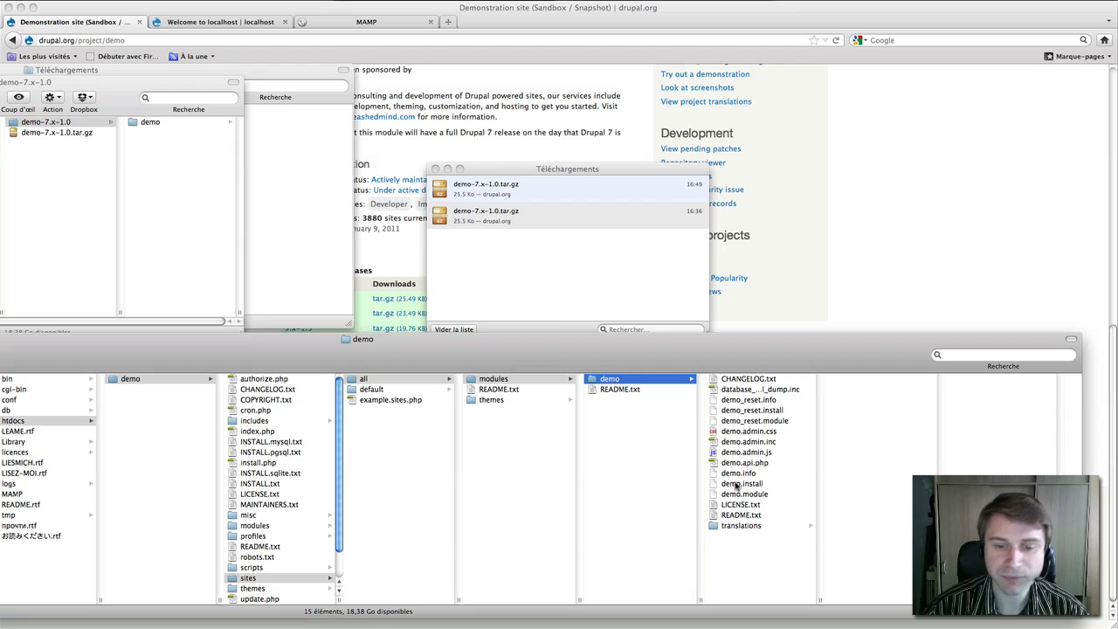
On the localhost Drupal site, enable the Demonstration site module in the Development group and save the configuration.
click(239, 21)
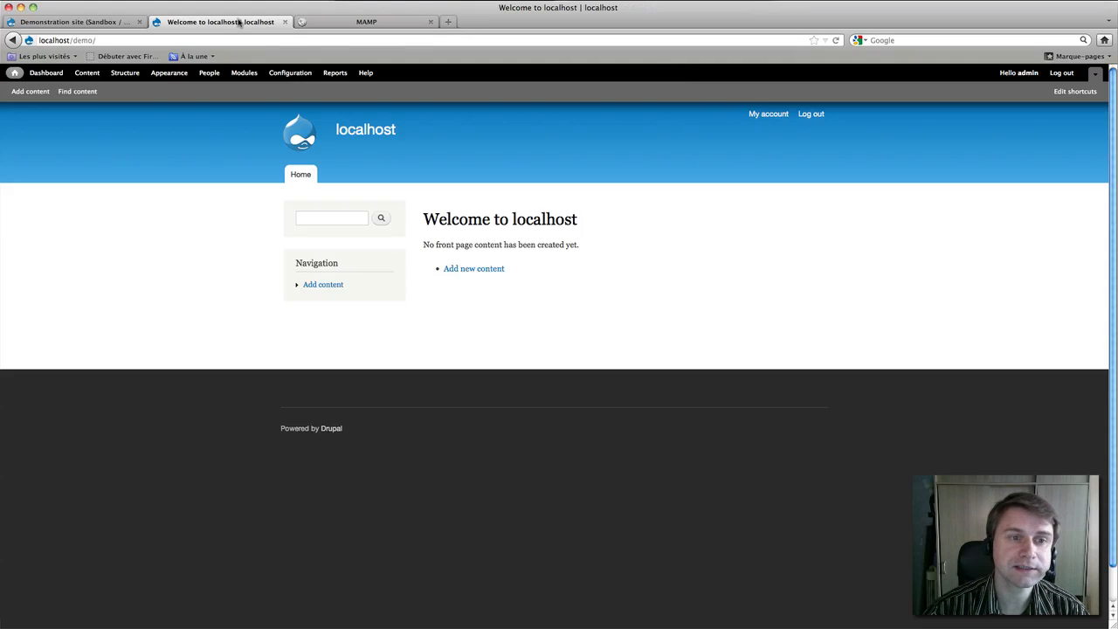
click(240, 73)
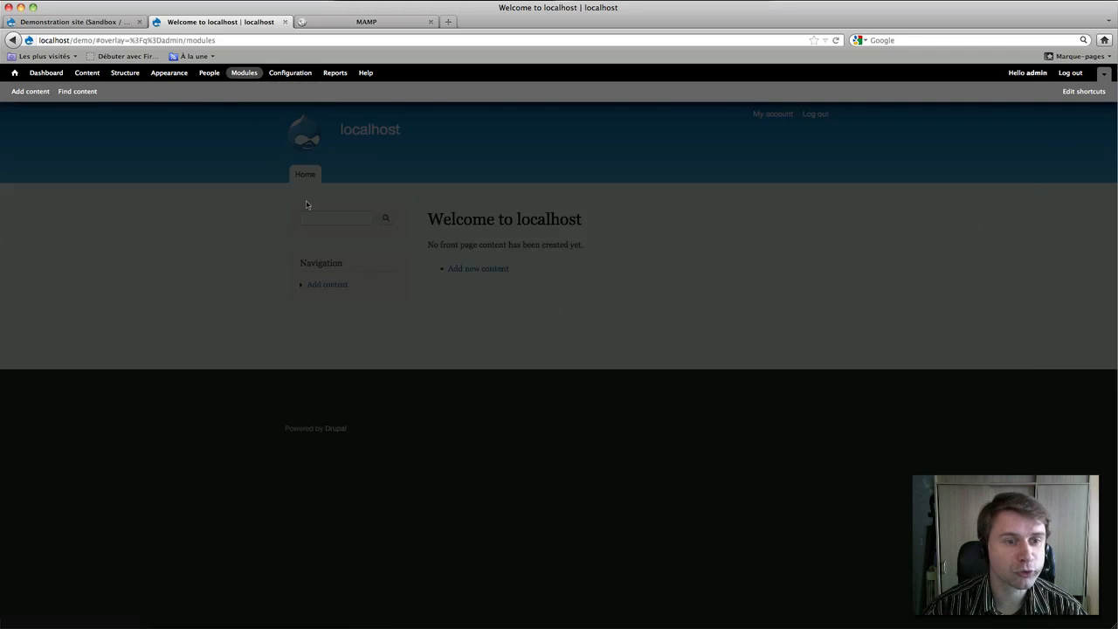
scroll(524, 253, down, 15)
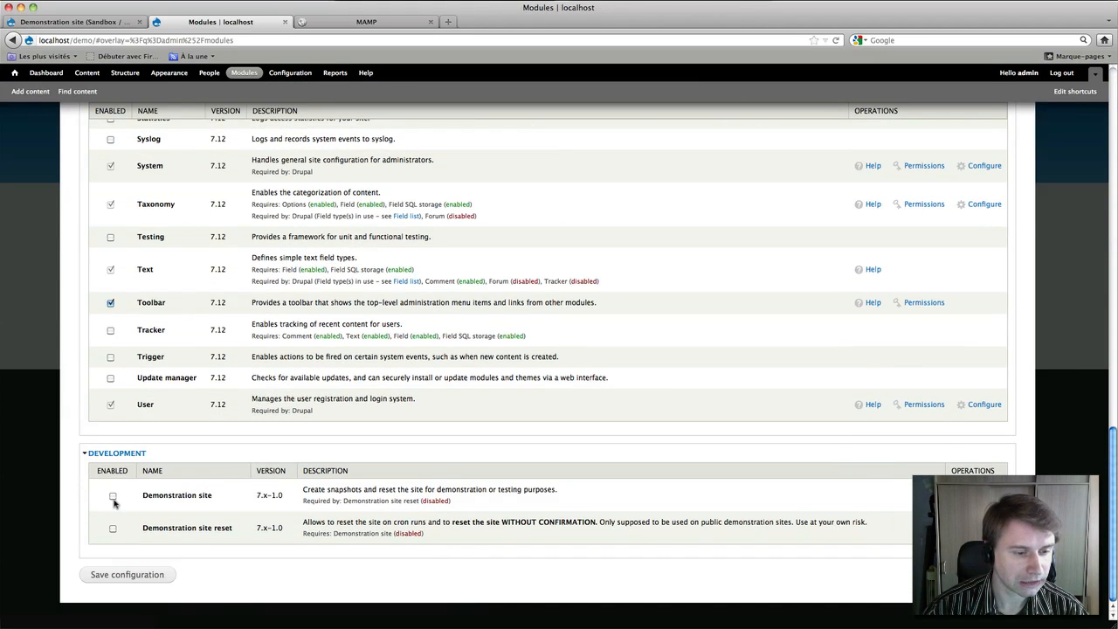
drag(140, 497, 217, 497)
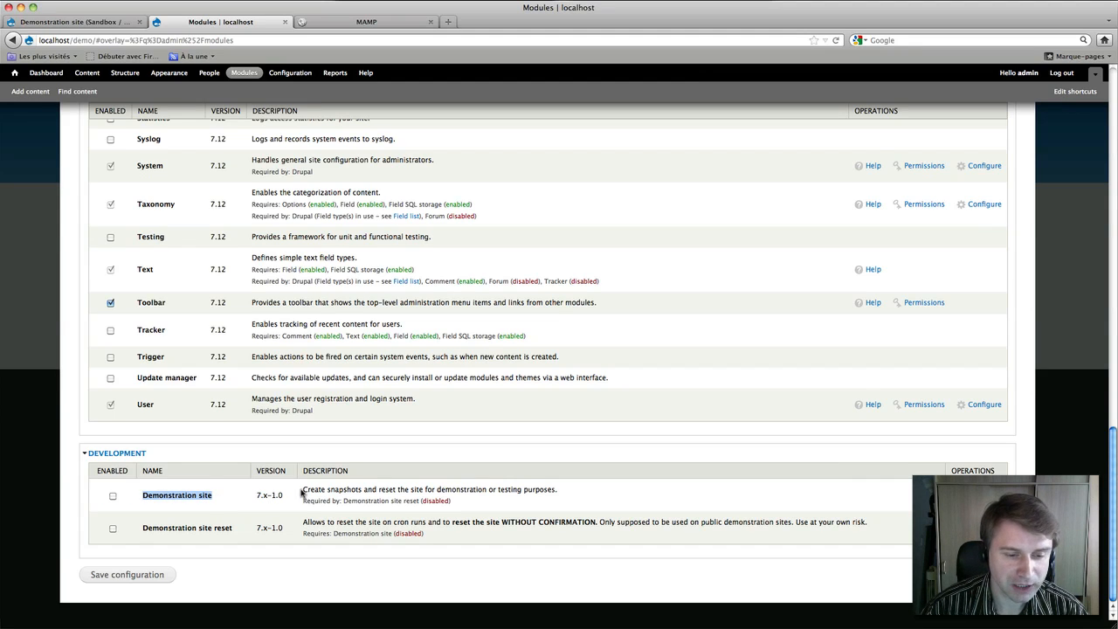
drag(302, 492, 558, 491)
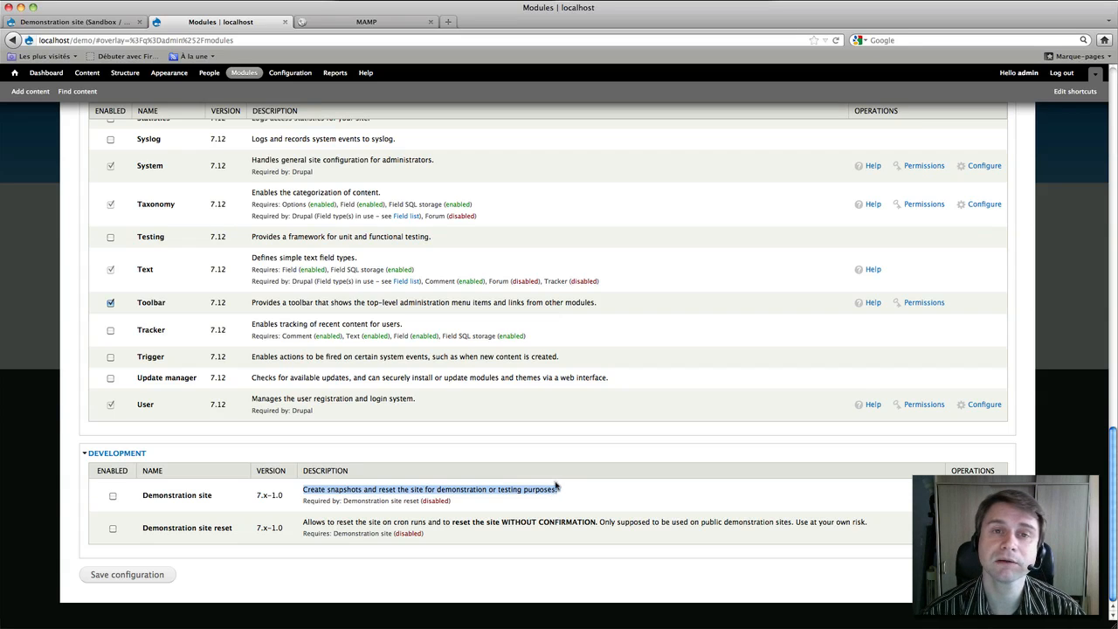
click(114, 497)
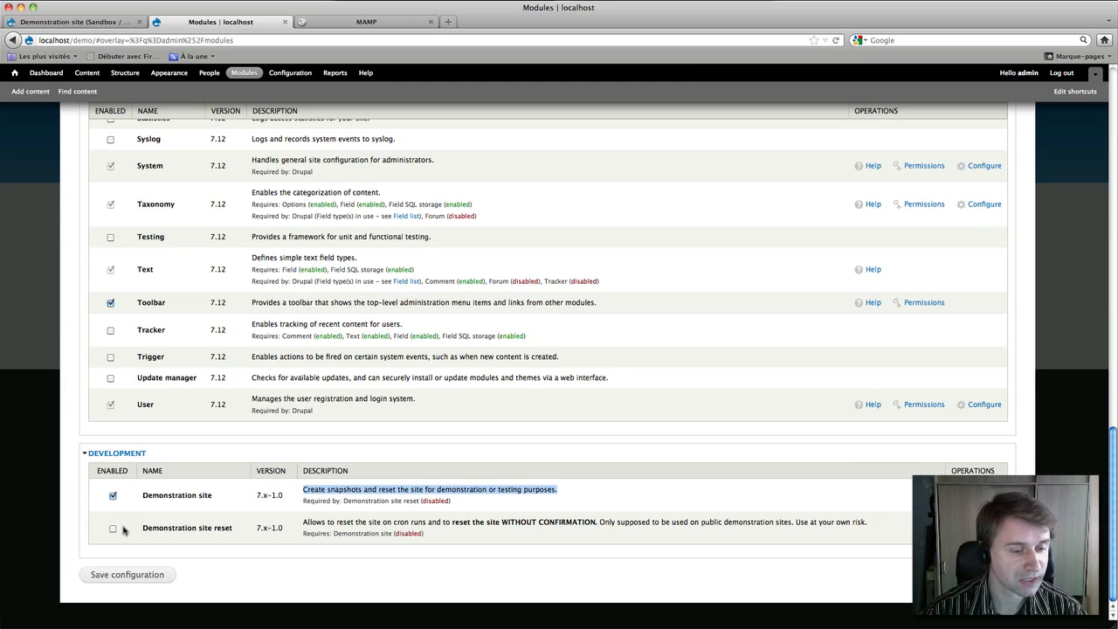
click(142, 575)
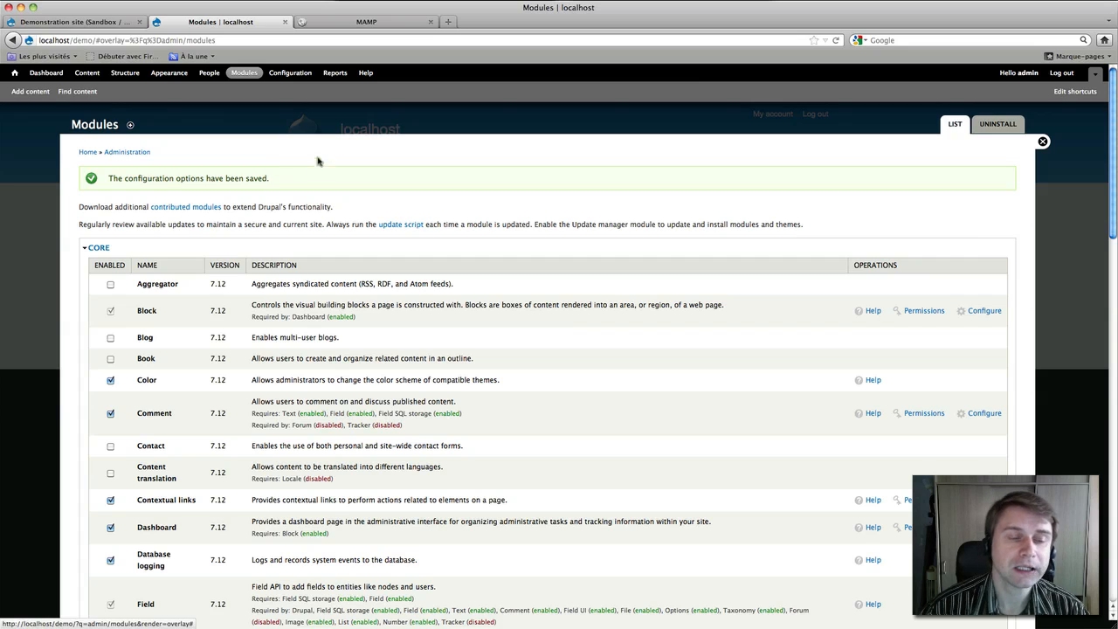
Open the site's File system configuration and examine the private file system path.
click(300, 74)
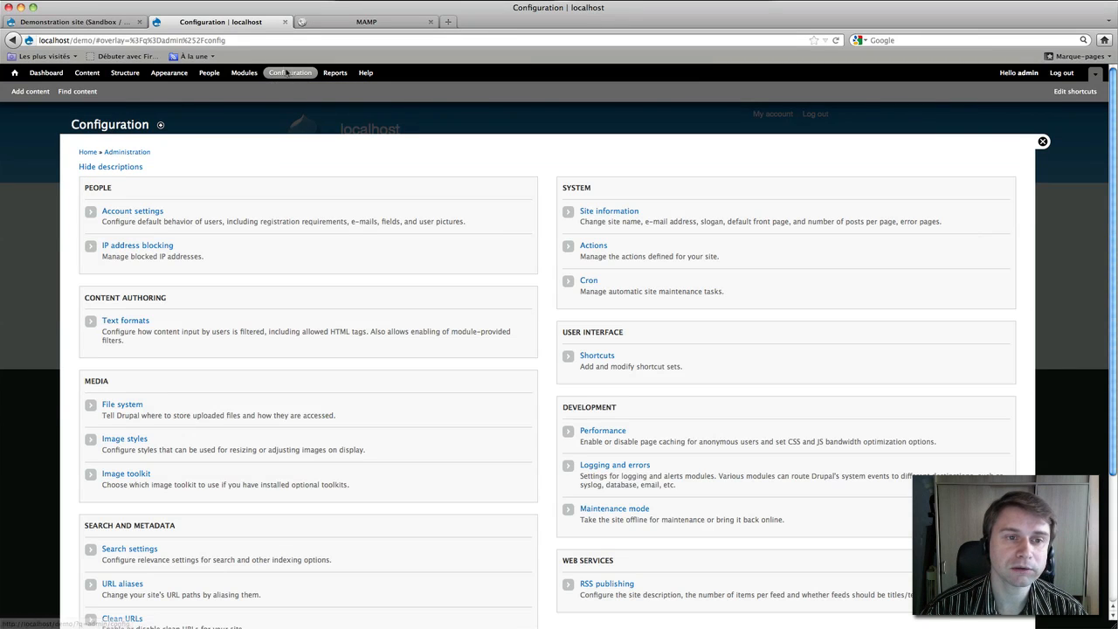
click(129, 405)
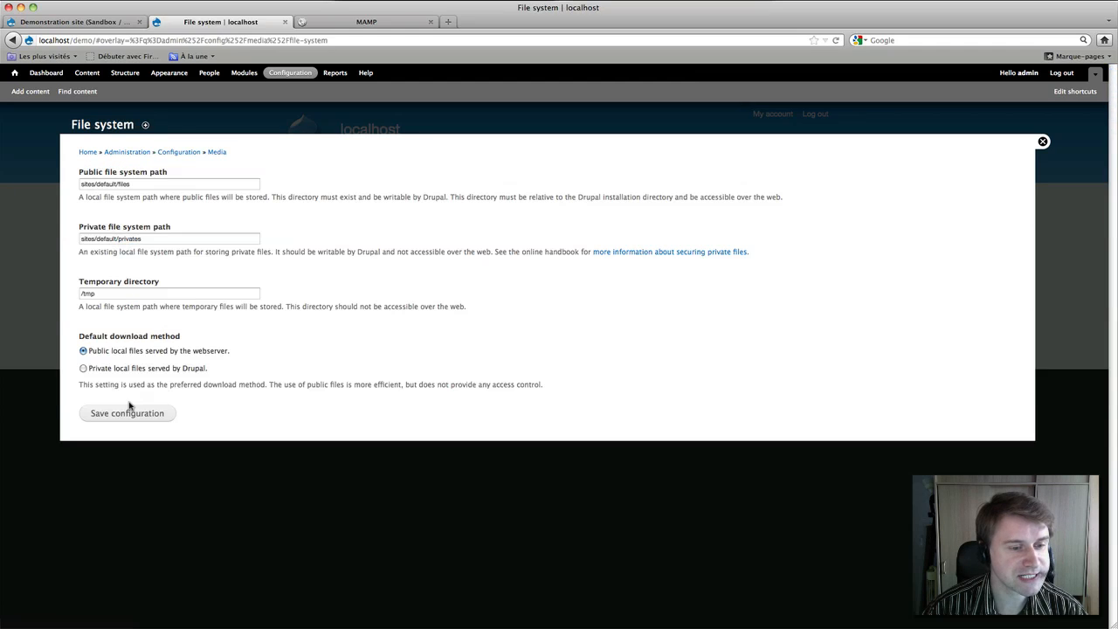
triple_click(158, 238)
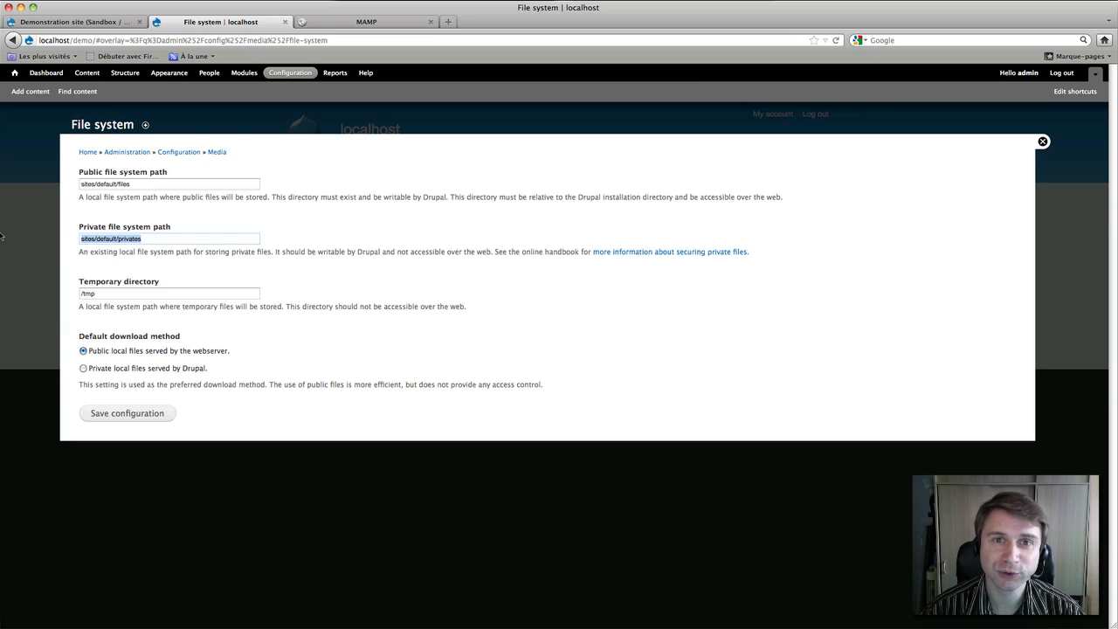
Create a site snapshot named "essai" from the Snapshots administration page.
click(125, 74)
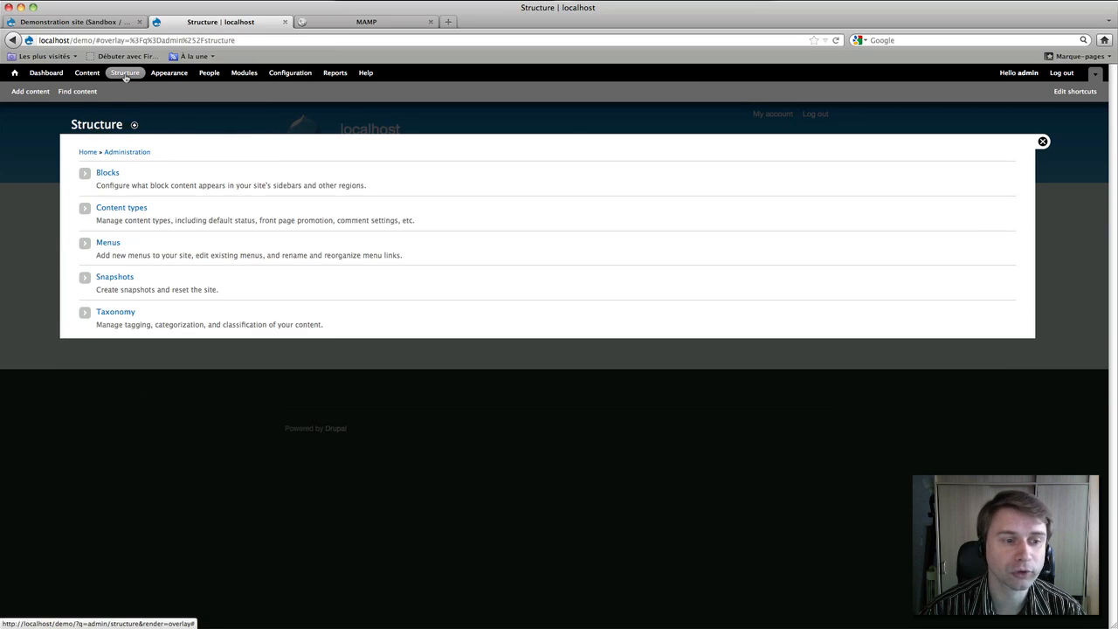
click(113, 278)
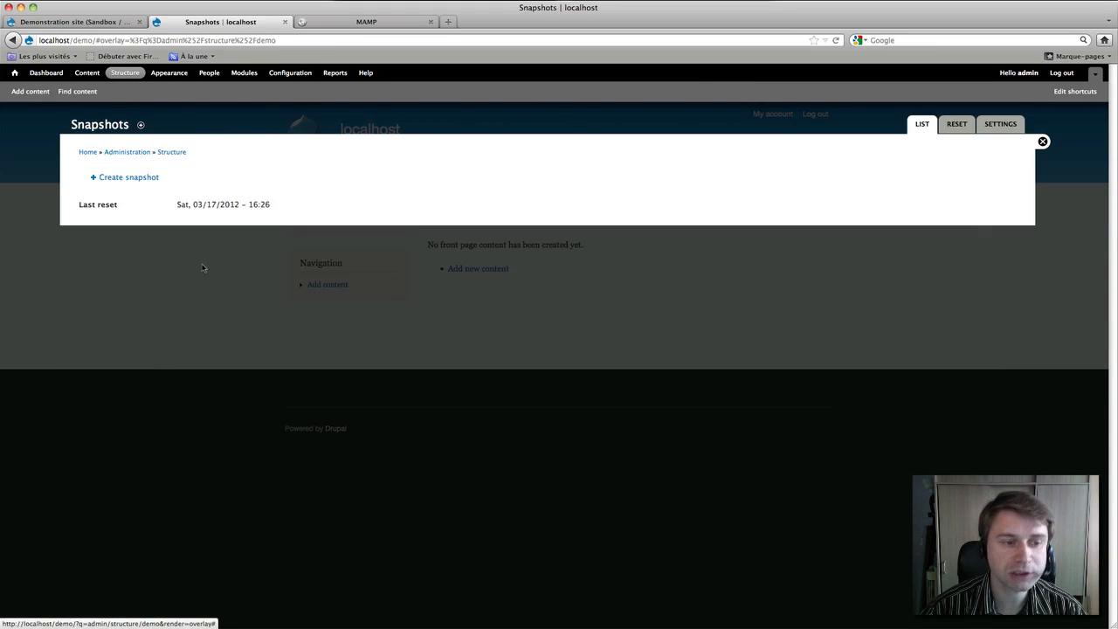
click(131, 178)
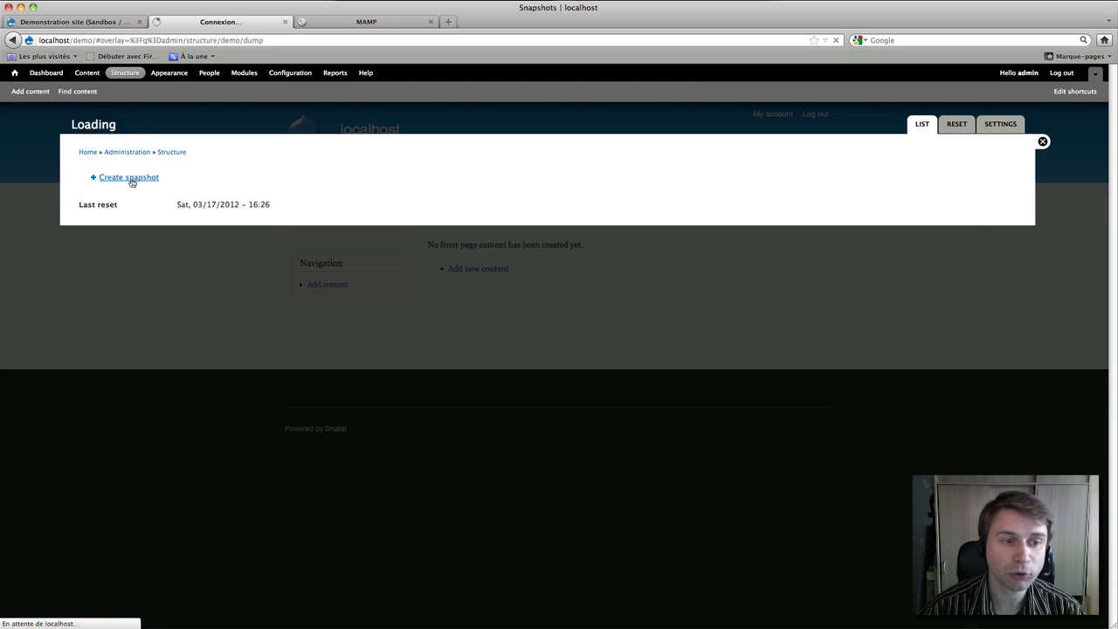
click(169, 184)
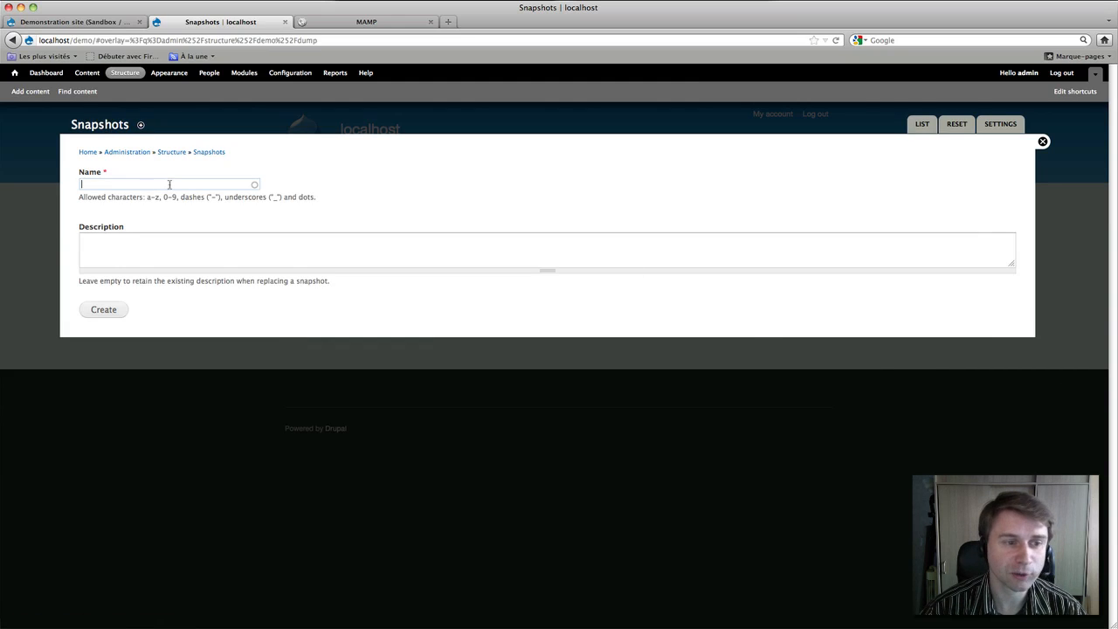
text(essai)
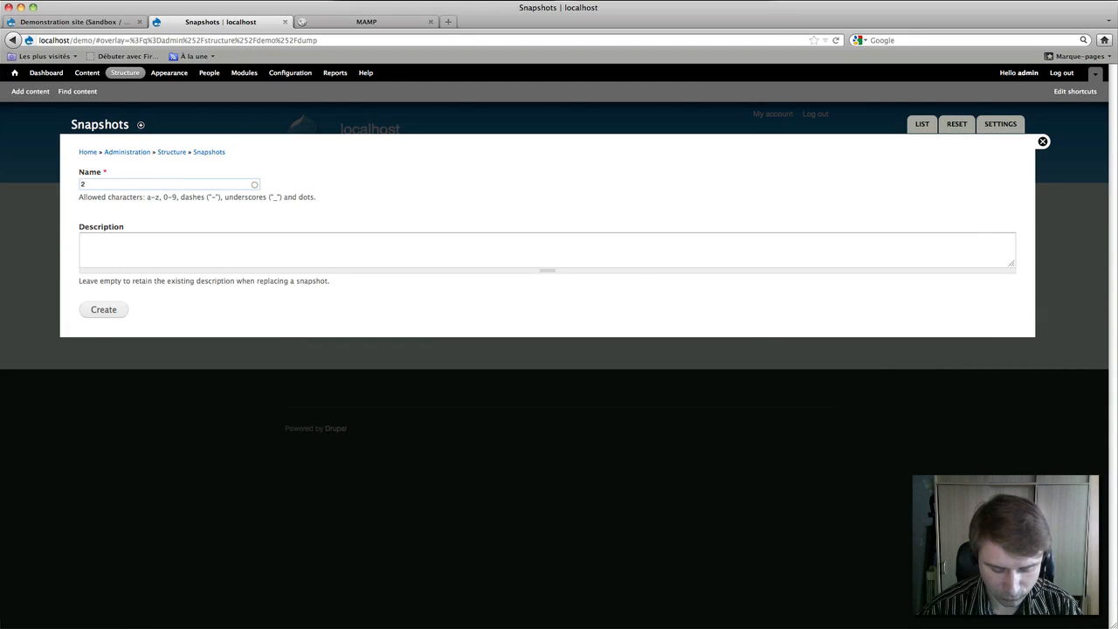
click(105, 310)
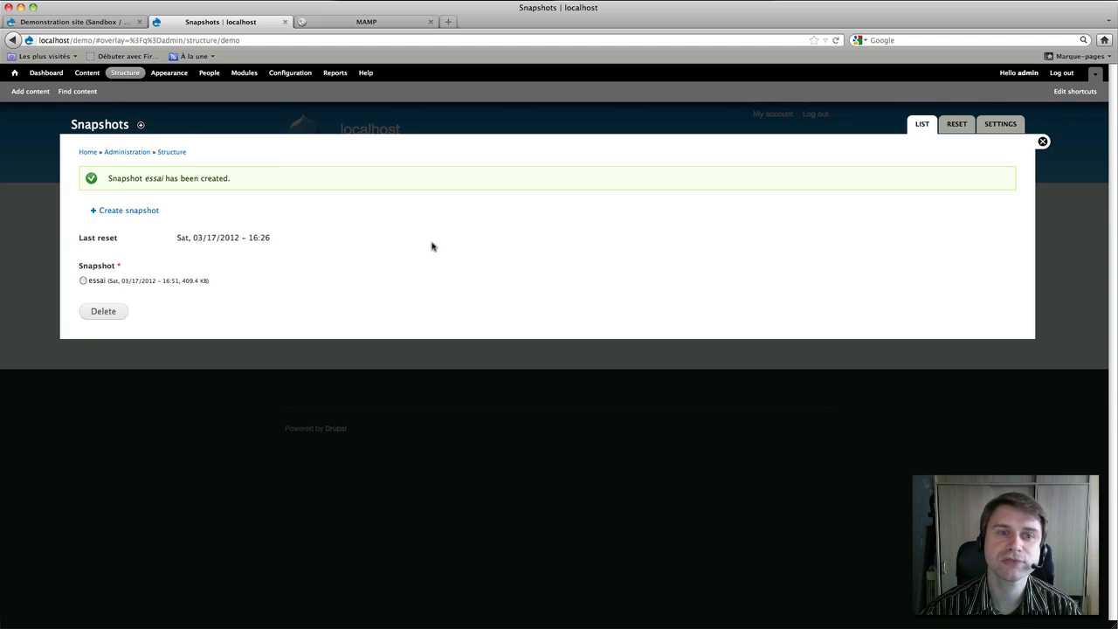
Switch to the Finder window and browse the site's sites/default/files folder.
click(2, 353)
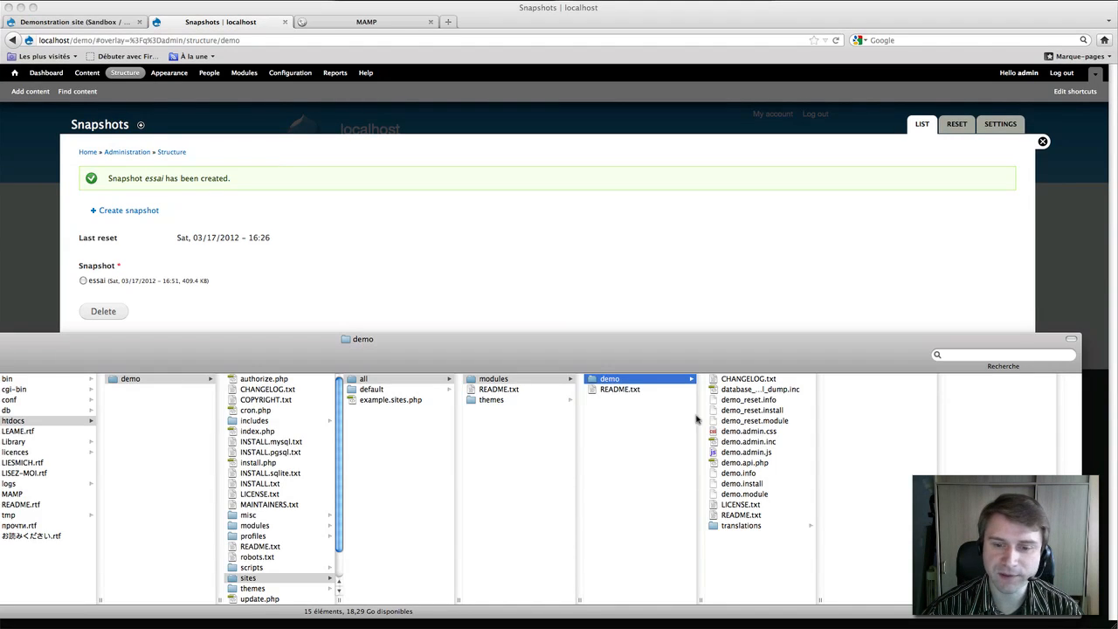
click(373, 389)
click(503, 394)
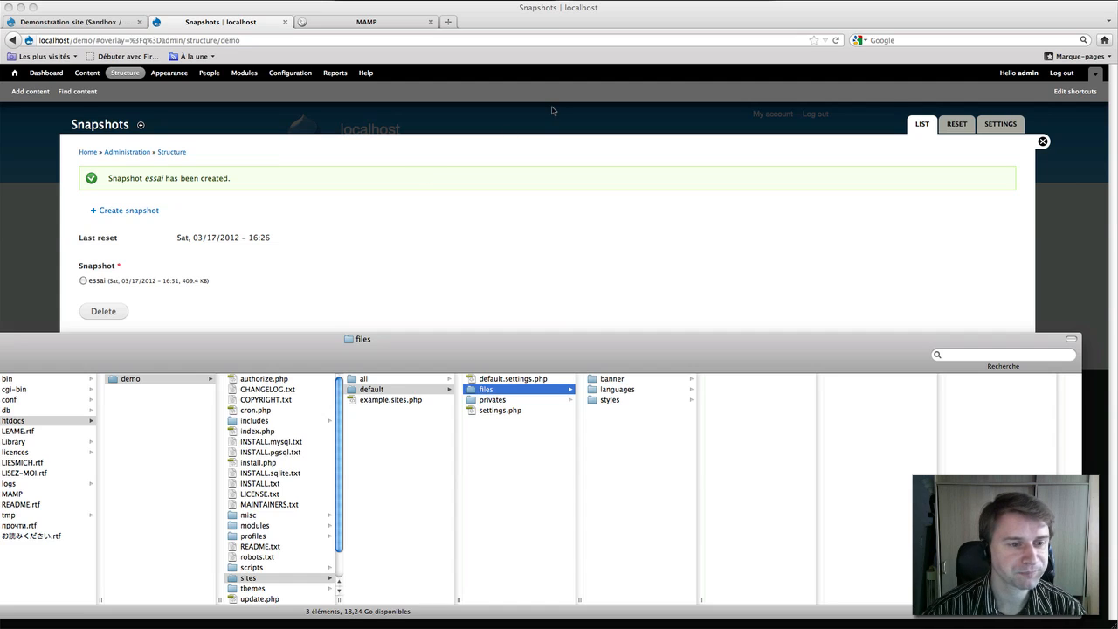
Reset the Drupal site to the "essai" snapshot and highlight the restore confirmation message.
click(418, 180)
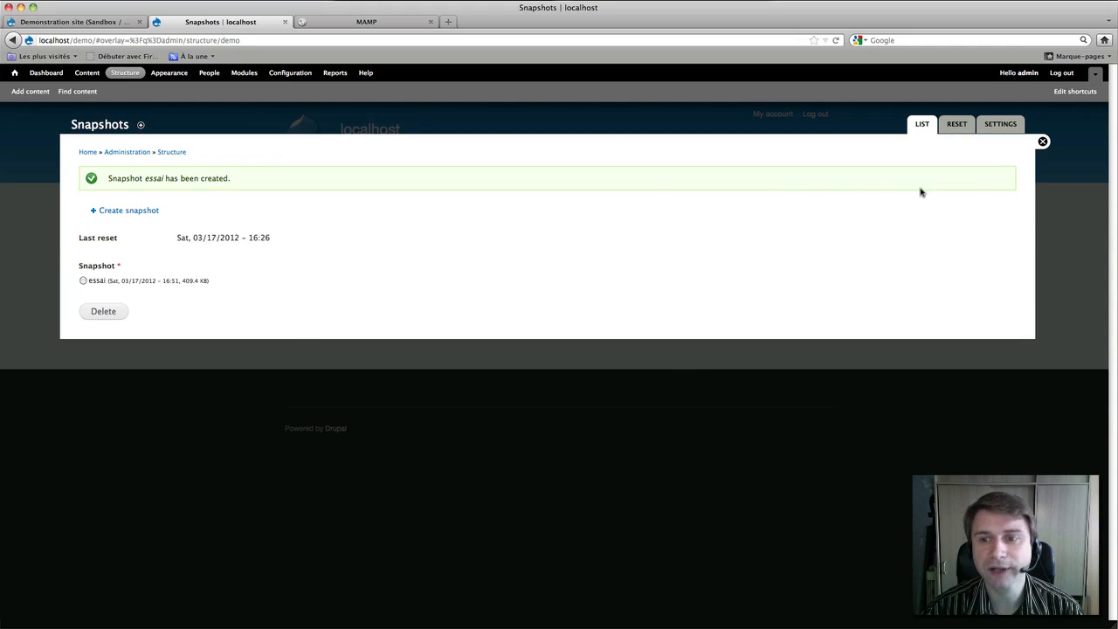
click(955, 126)
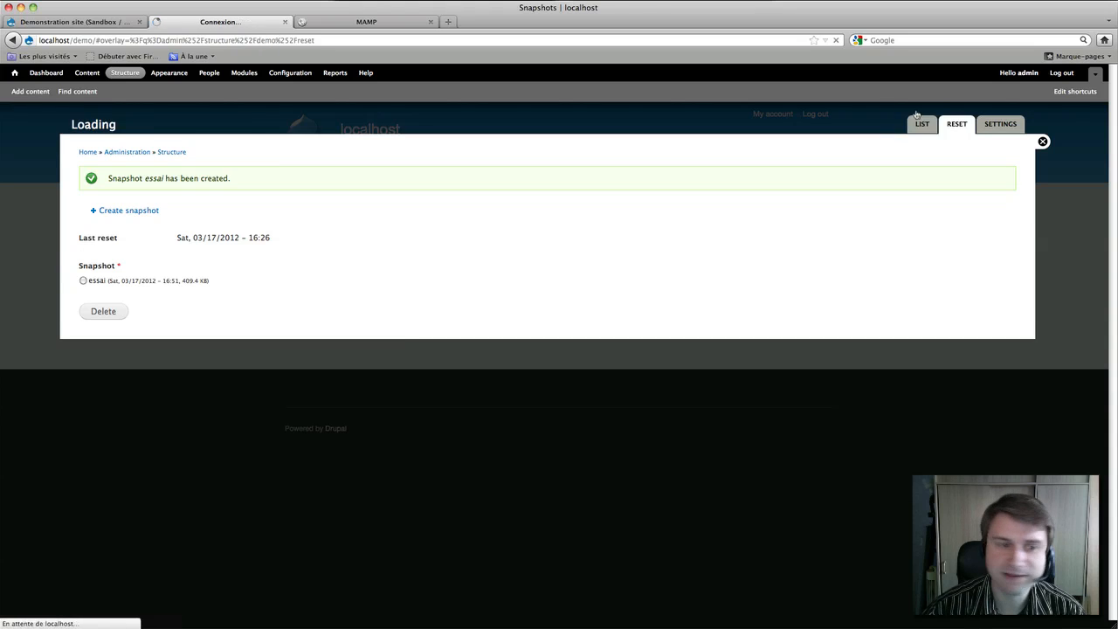
click(83, 187)
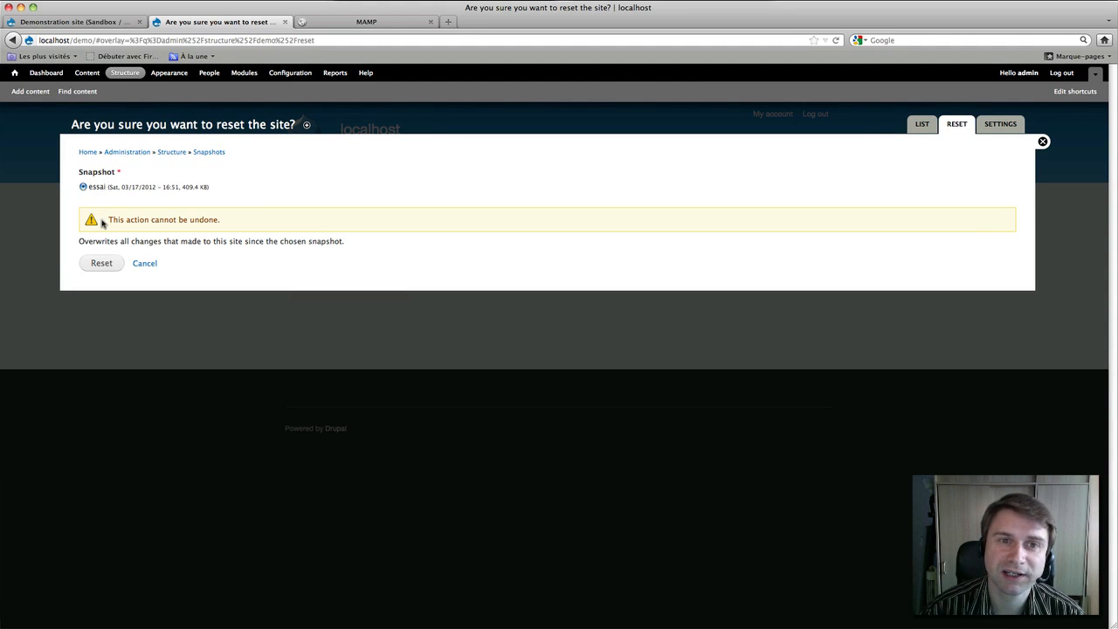
click(102, 264)
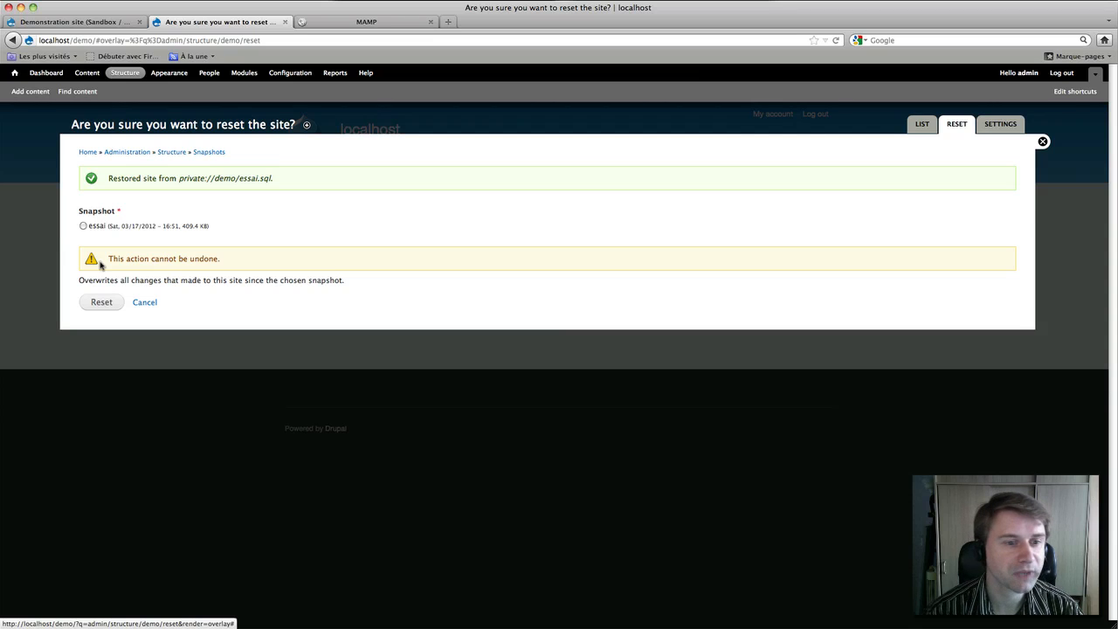
drag(284, 180, 106, 180)
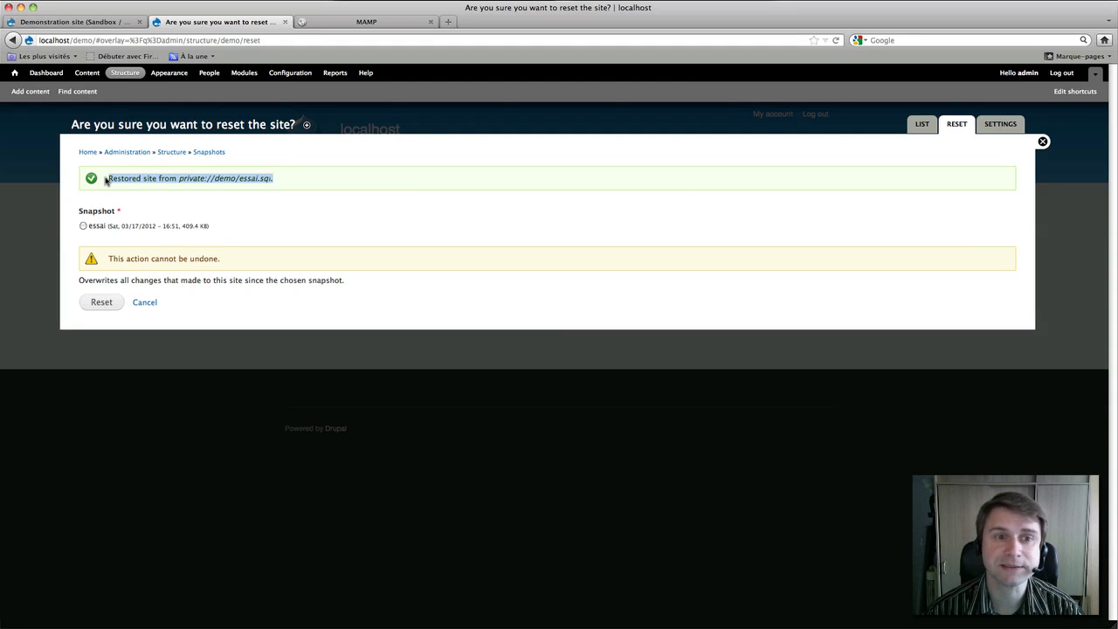
Switch to phpMyAdmin and drop all tables from the DEMO database, confirming the deletion.
click(367, 24)
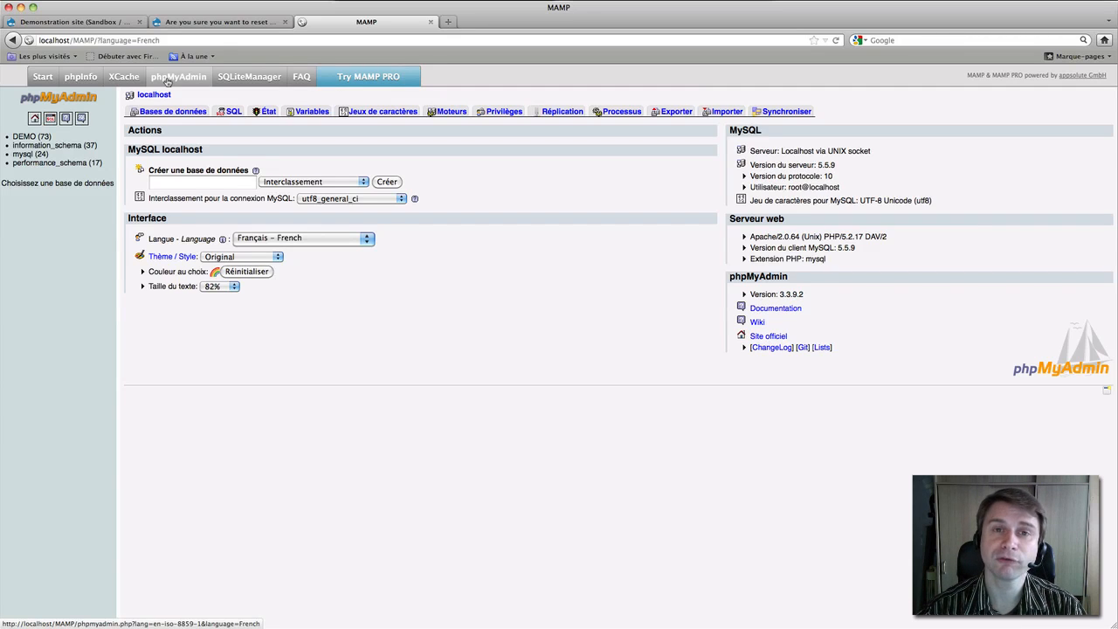
click(25, 137)
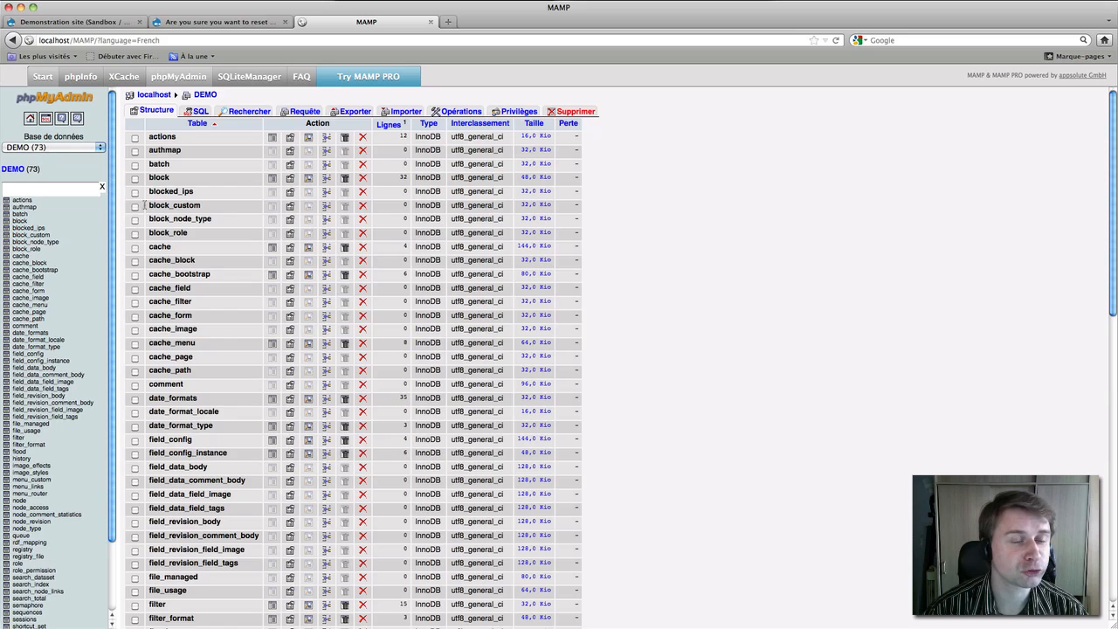
scroll(612, 297, down, 15)
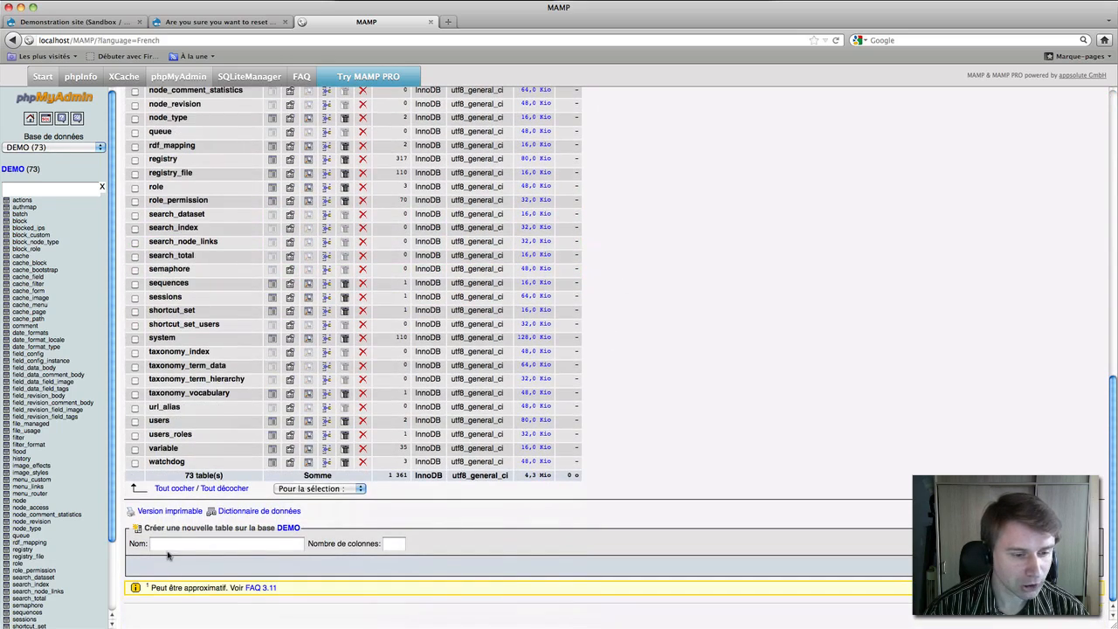
click(174, 488)
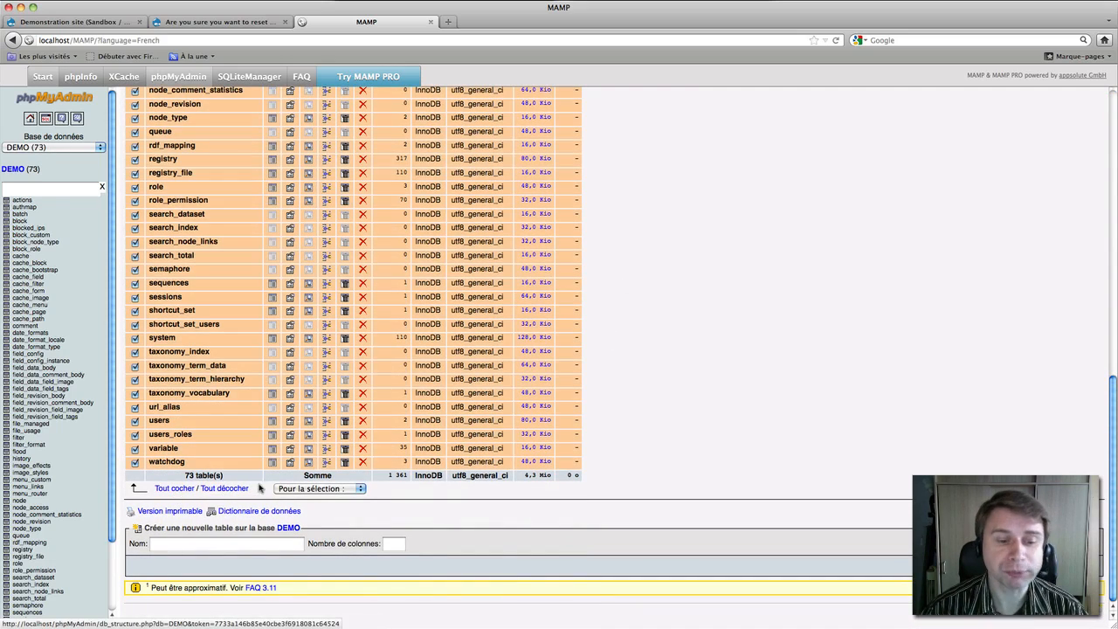
click(302, 491)
click(288, 524)
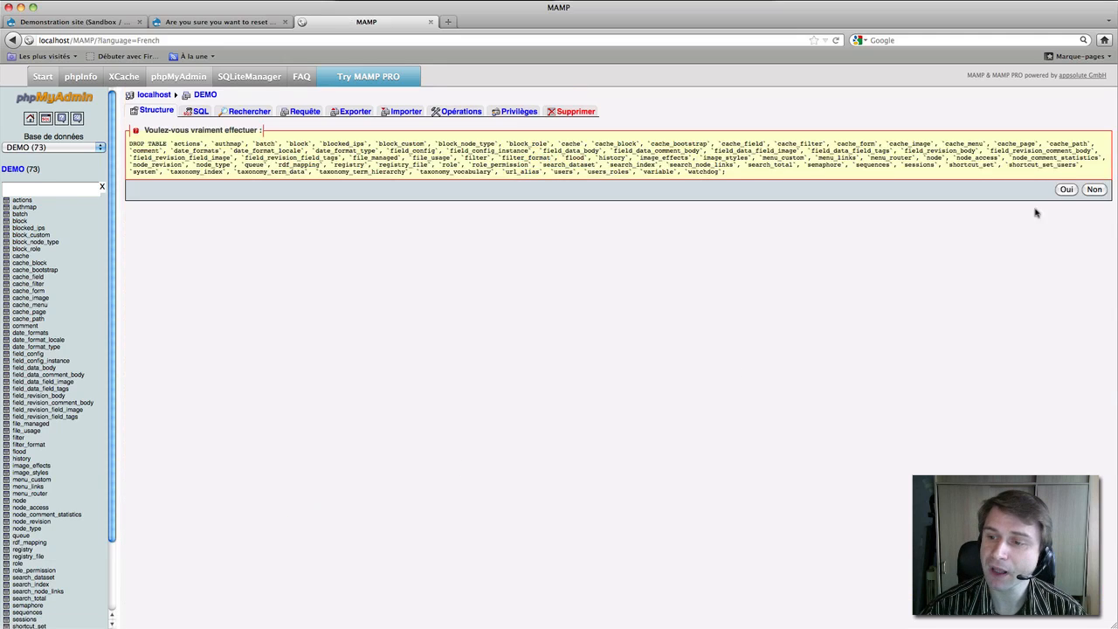
click(1067, 190)
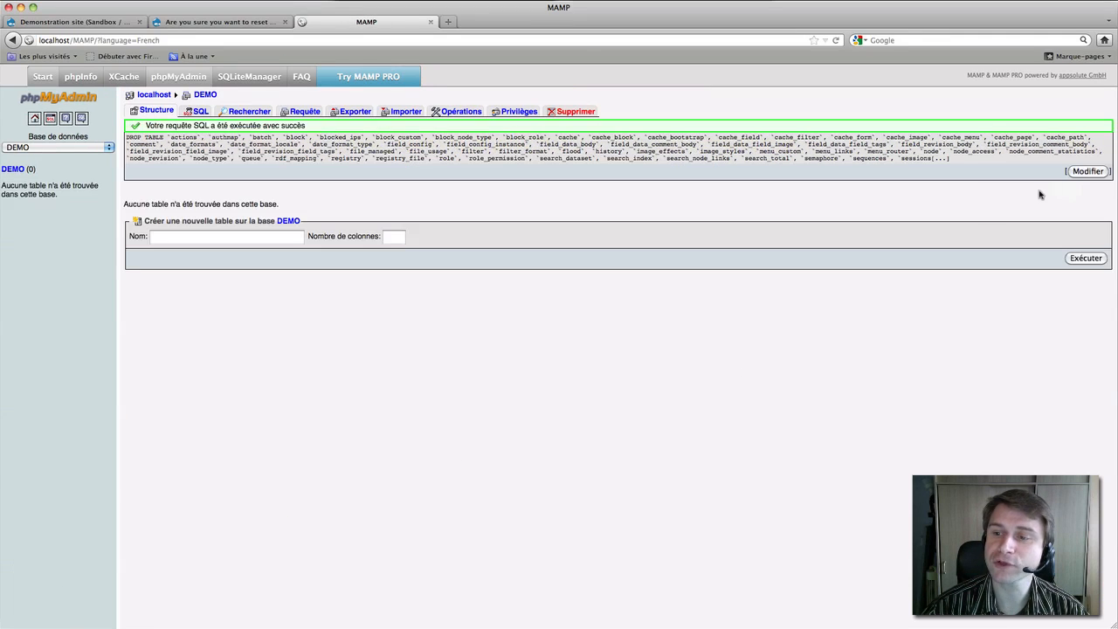
Return to the Drupal site and load its home page at localhost/demo/ to check how it responds.
click(193, 24)
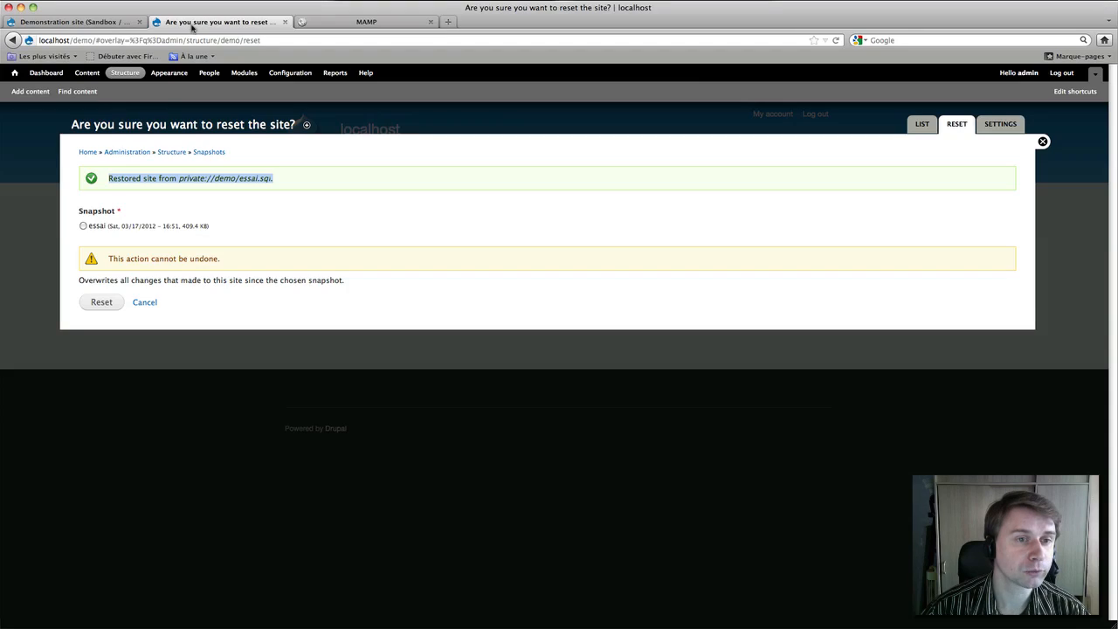
drag(93, 40, 355, 41)
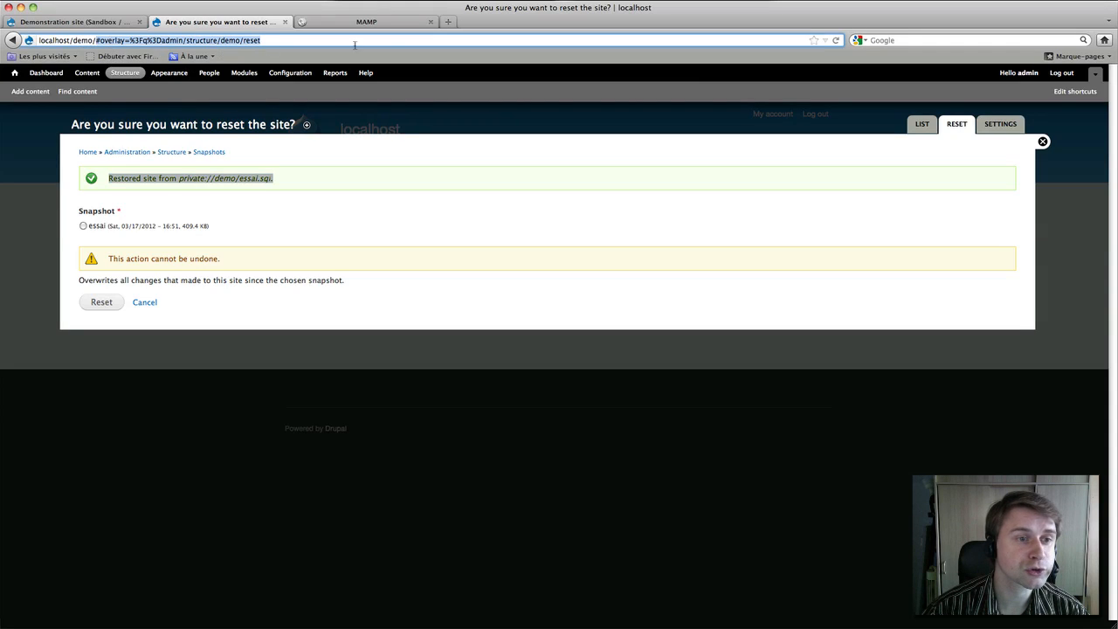
key(BackSpace)
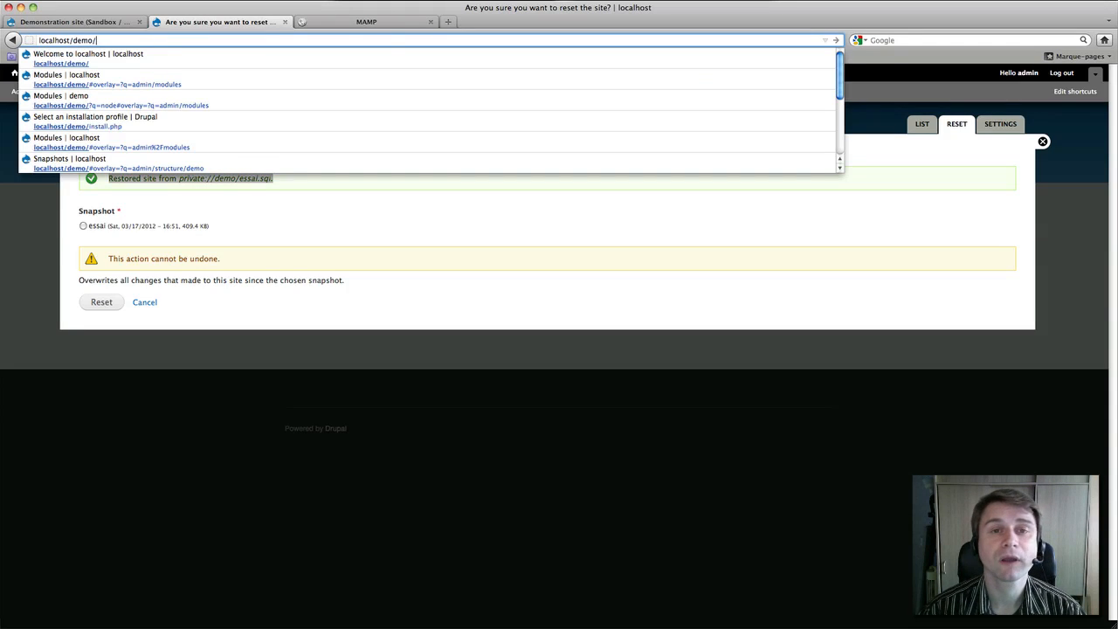
key(Return)
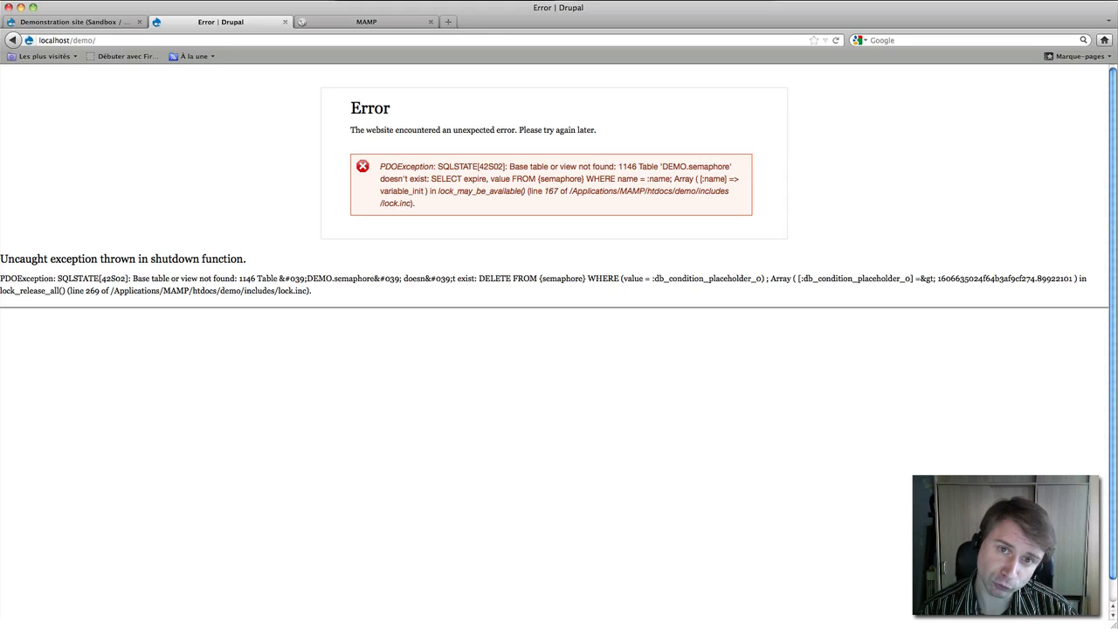
Import essai.sql from the site's sites/default/privates/demo folder into the DEMO database in phpMyAdmin, using the SQL format.
click(410, 21)
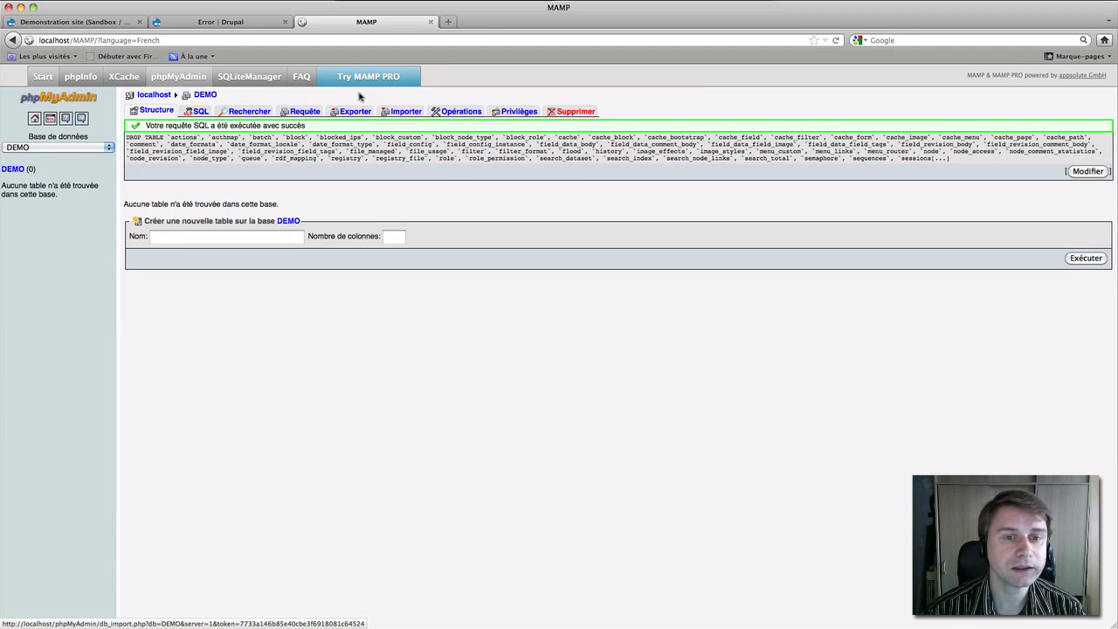
click(12, 170)
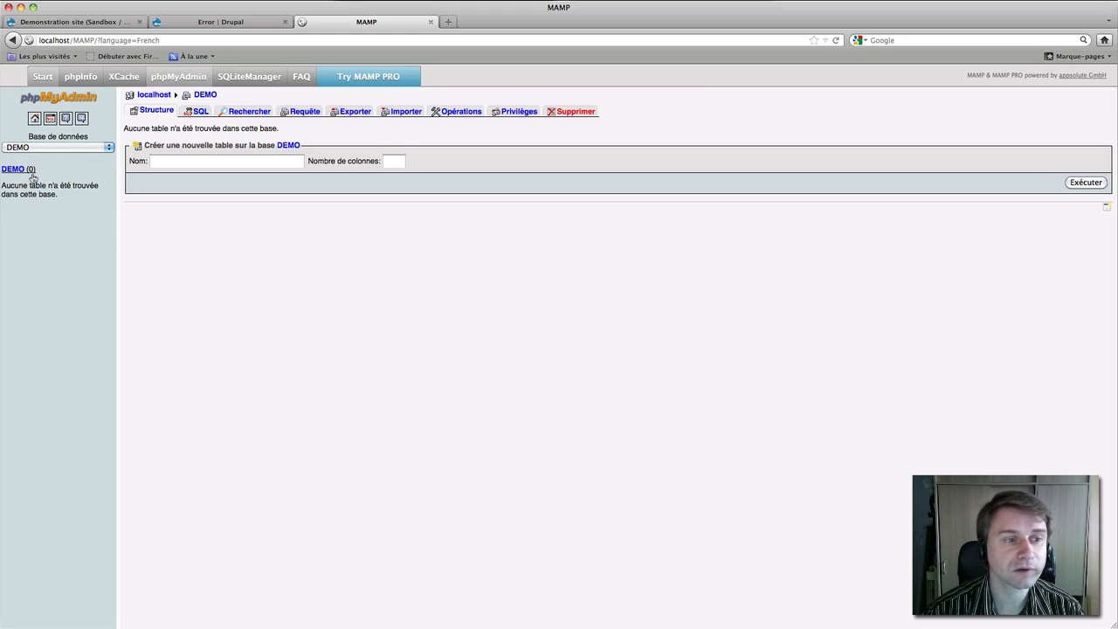
click(407, 112)
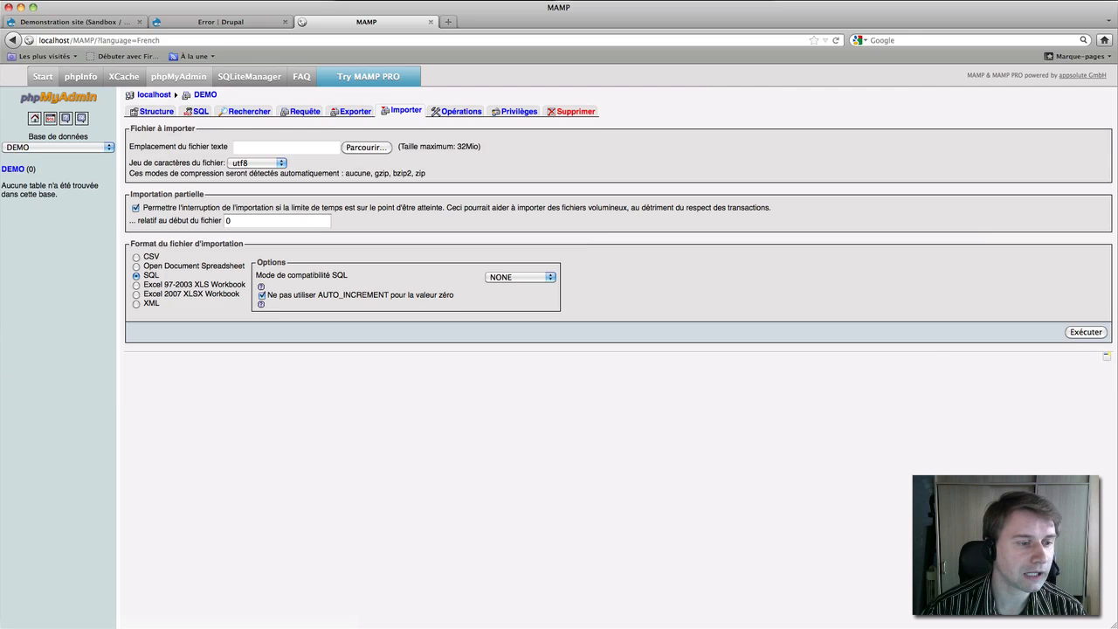
click(2, 360)
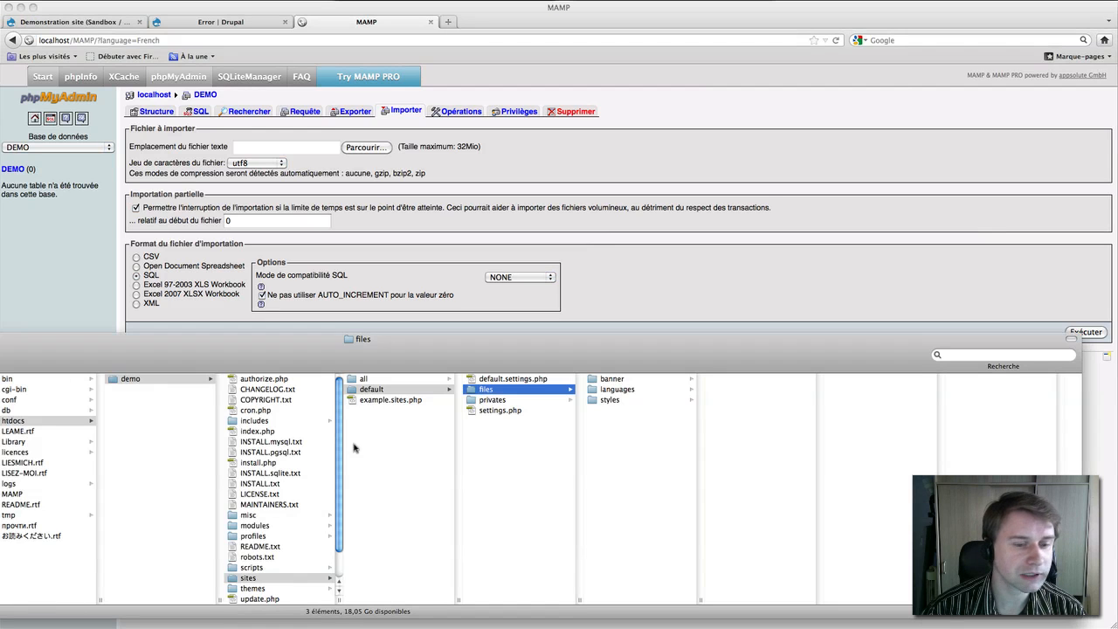
click(487, 400)
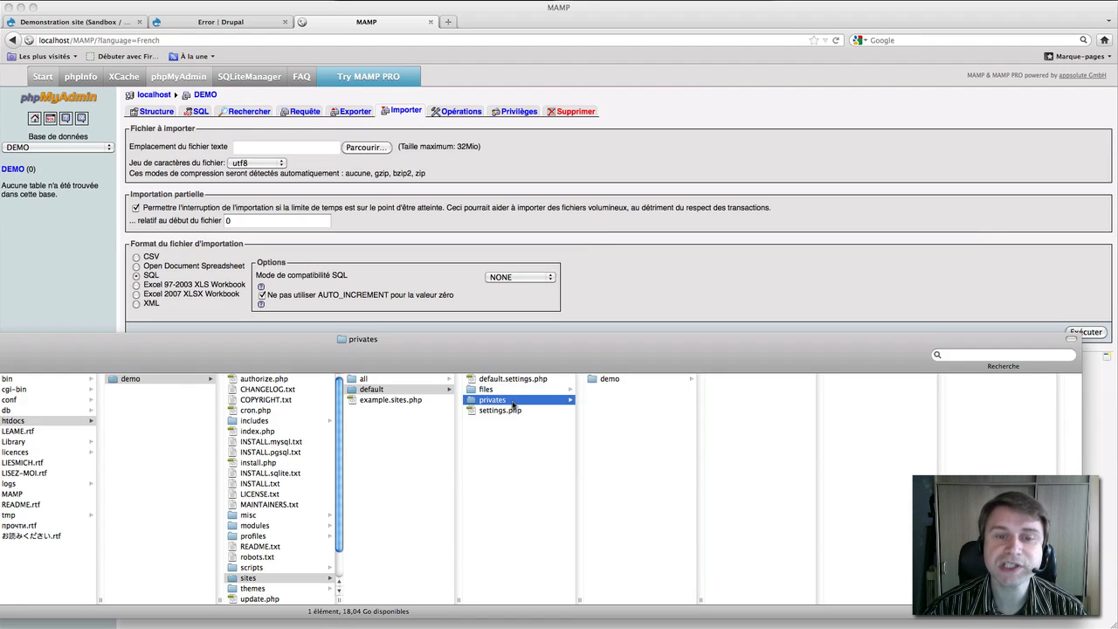
click(602, 379)
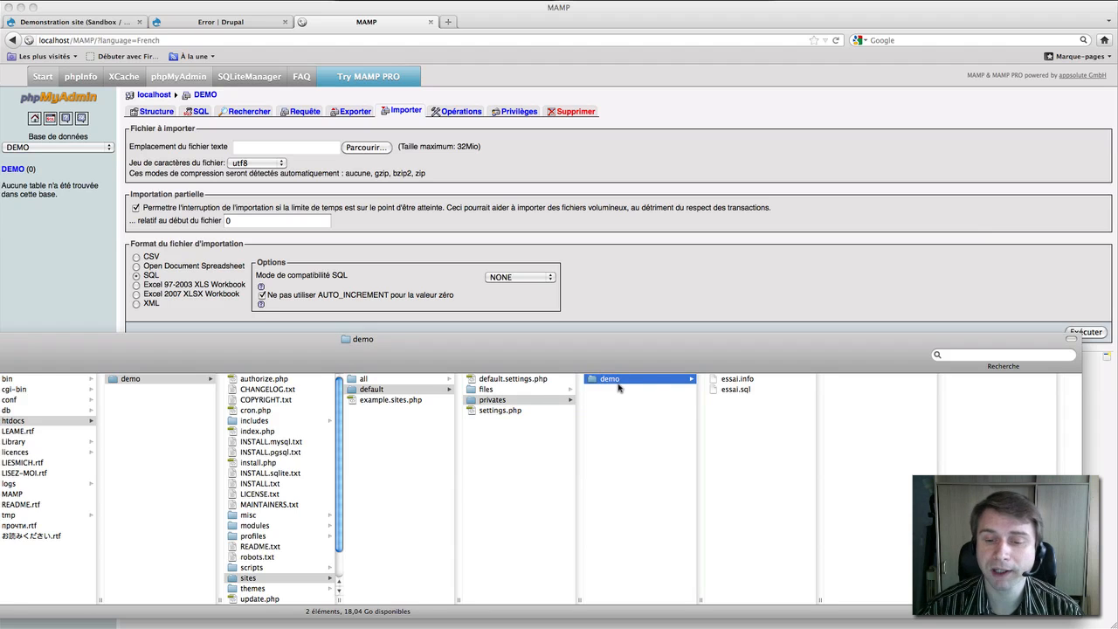
click(732, 389)
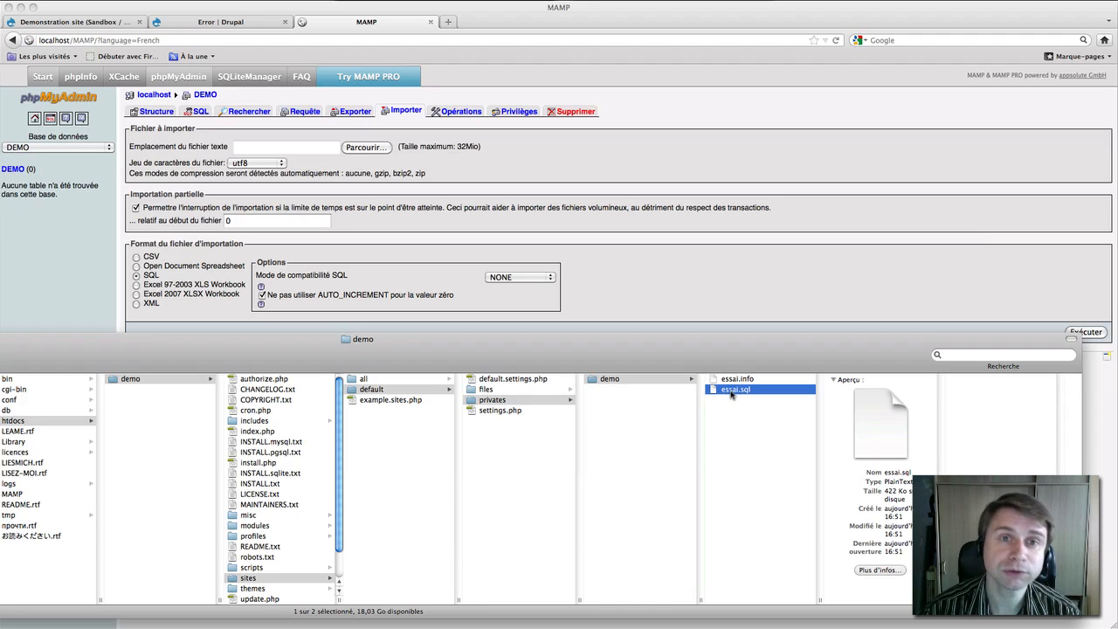
drag(732, 393, 262, 152)
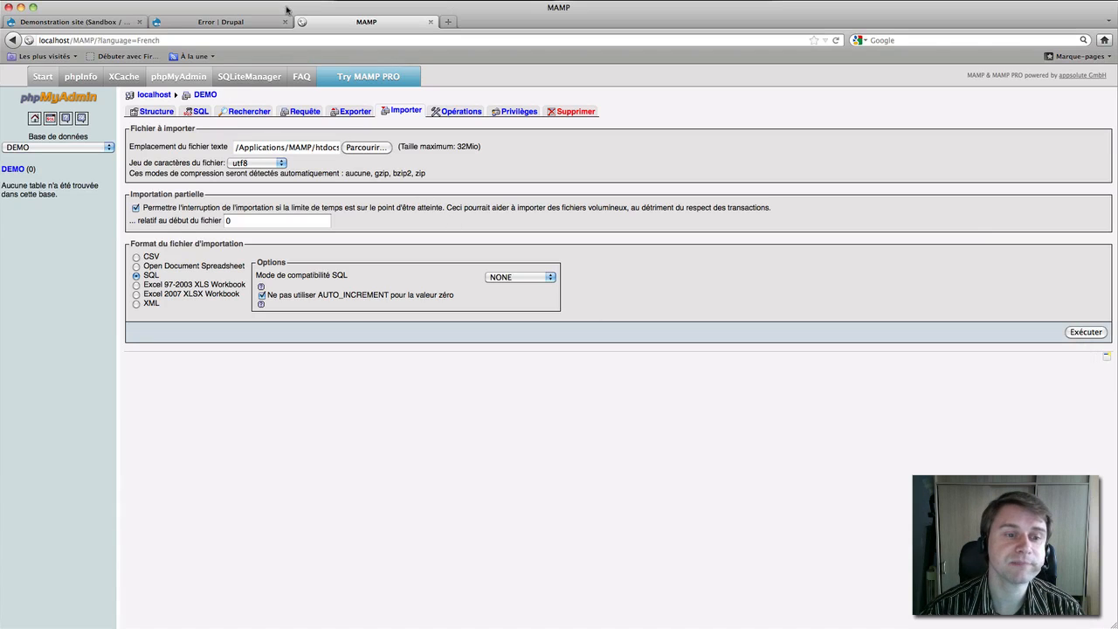
click(289, 12)
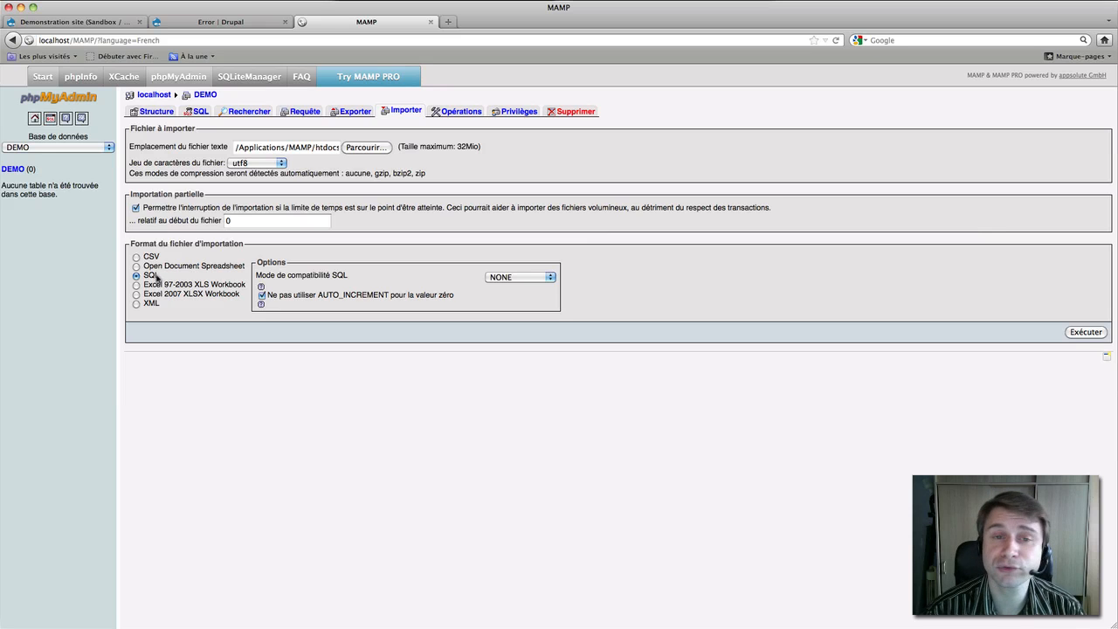
click(1071, 333)
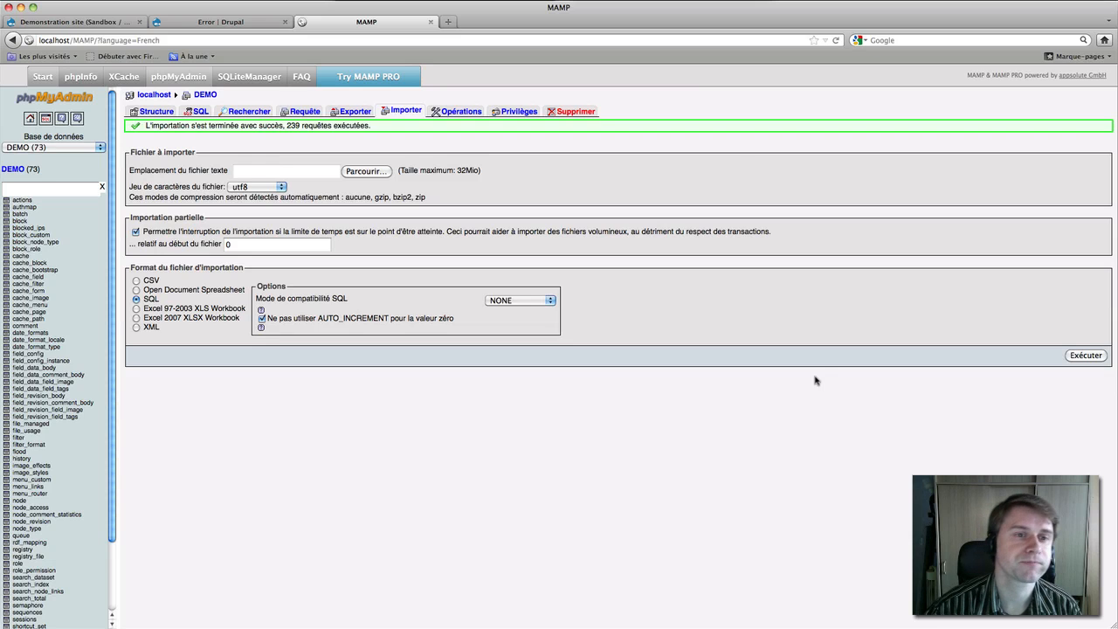
Go back to the Drupal error page and reload localhost/demo/ to check the site.
click(229, 24)
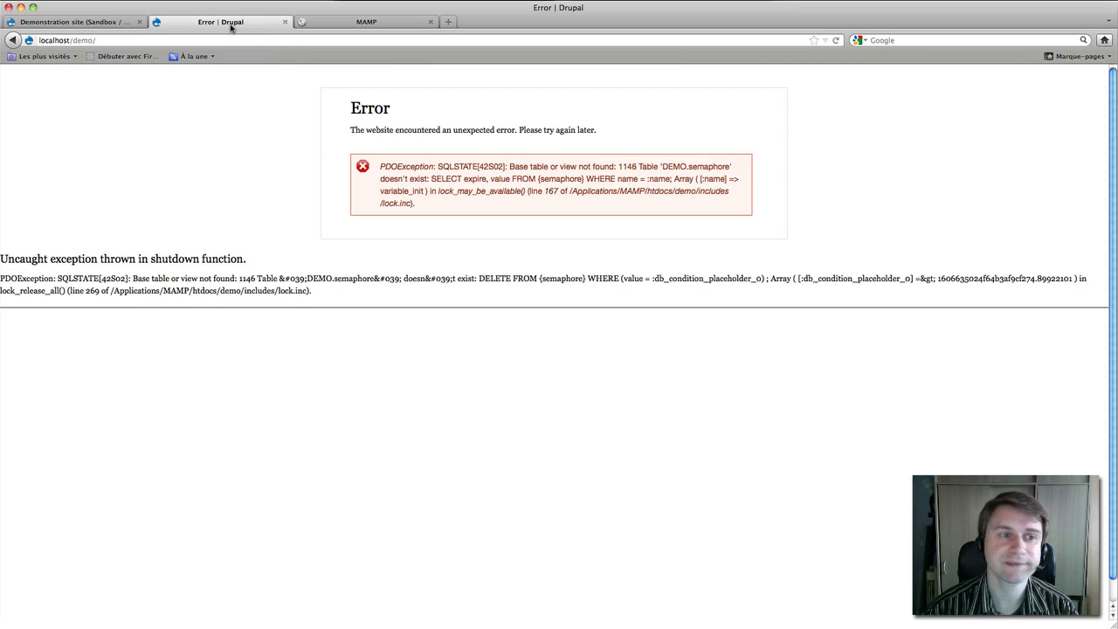
click(234, 40)
key(Return)
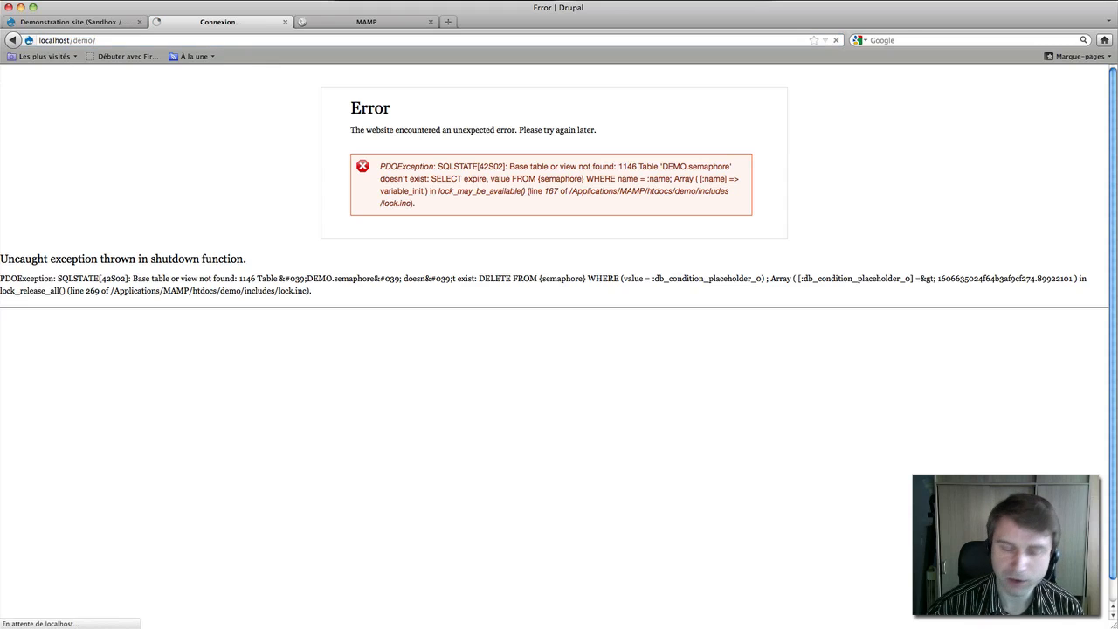